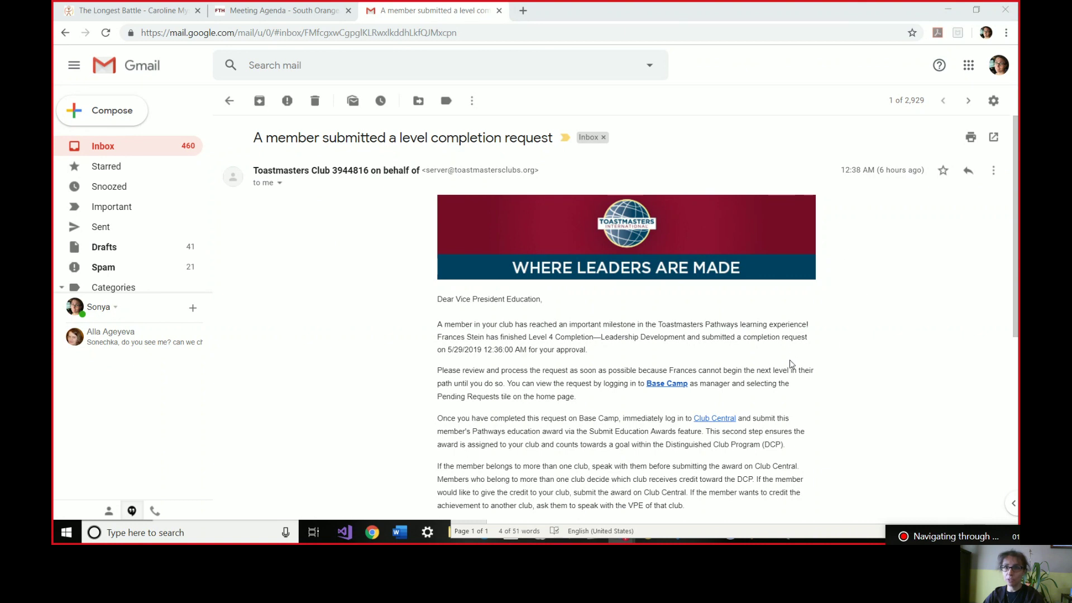
Read the level completion request email addressed to the Vice President Education.
scroll(906, 365, down, 1)
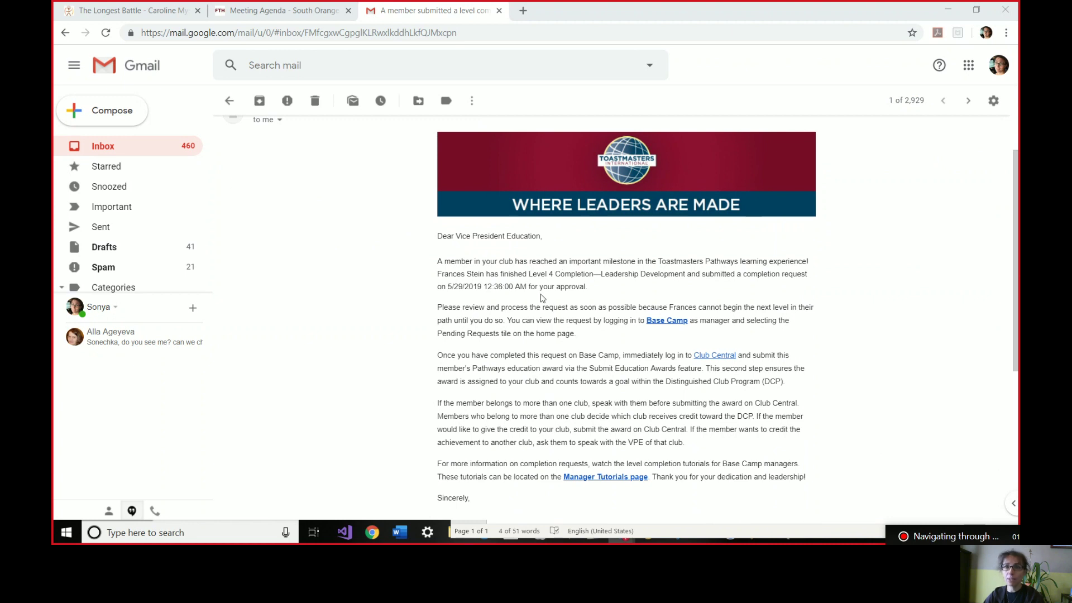
drag(665, 307, 703, 310)
click(790, 335)
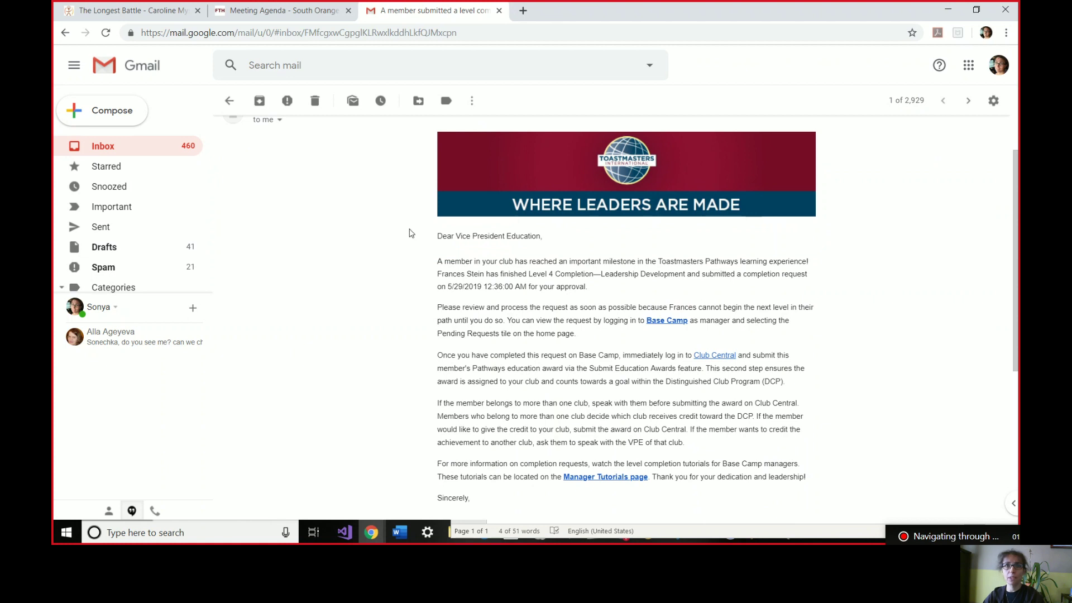
Look through the May 28, 2019 meeting agenda and highlight the Speaker # 2 speech title "It's all about Your Experience!".
click(246, 11)
scroll(912, 414, up, 10)
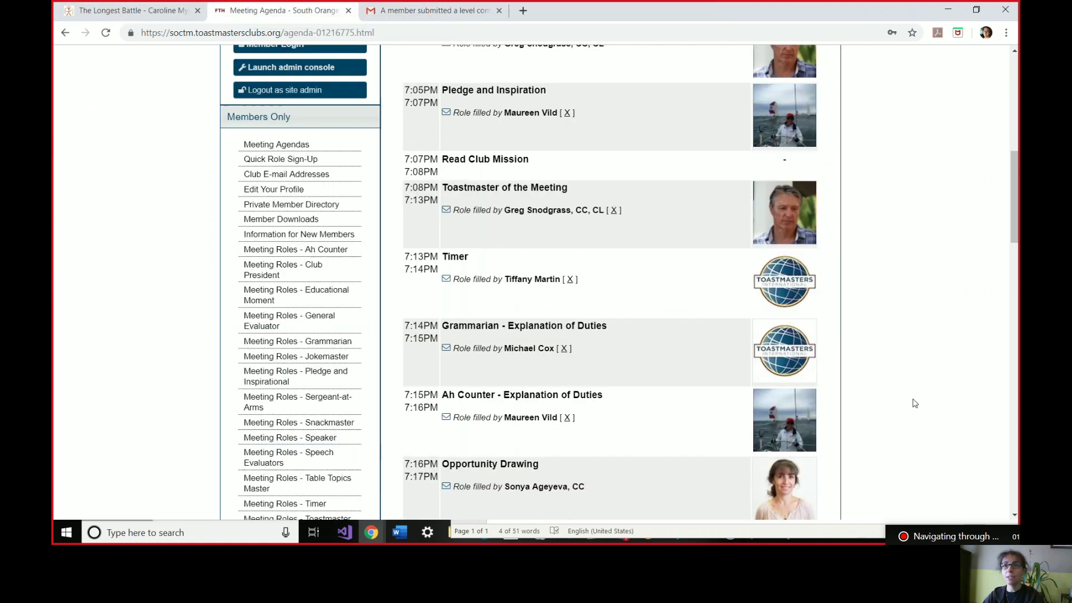
scroll(681, 298, up, 2)
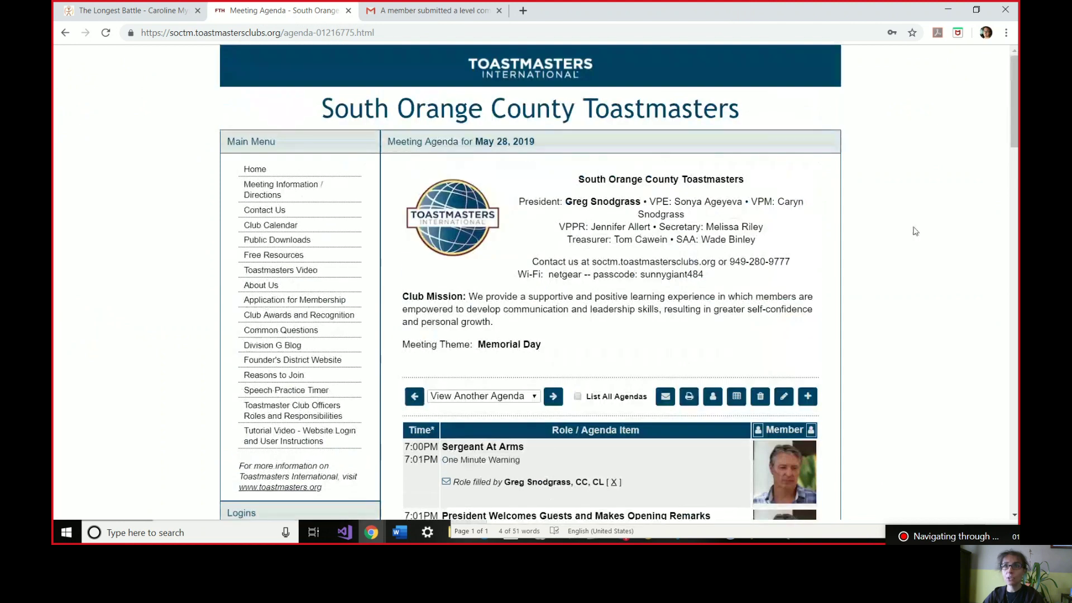
scroll(938, 287, down, 5)
scroll(940, 290, down, 9)
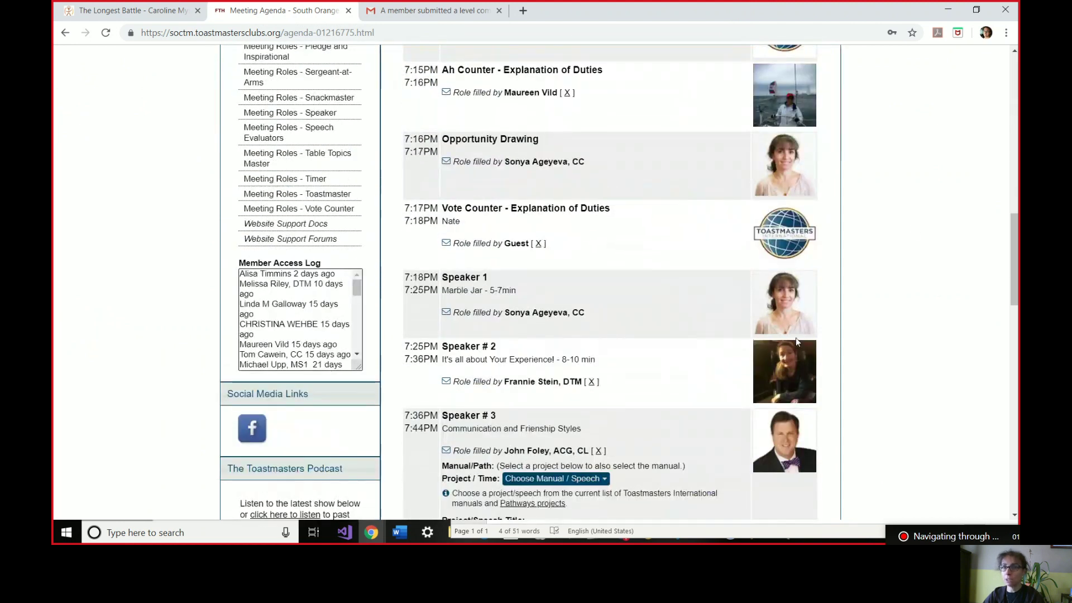
mouse_move(440, 362)
mouse_down()
mouse_move(555, 361)
mouse_move(441, 361)
mouse_up()
click(556, 361)
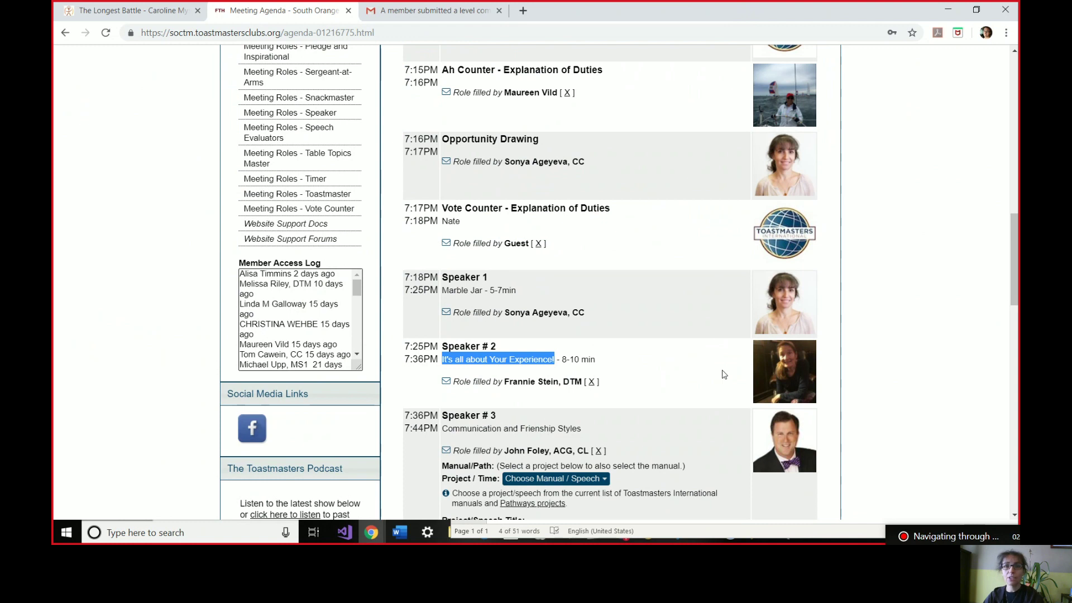
scroll(689, 309, up, 1)
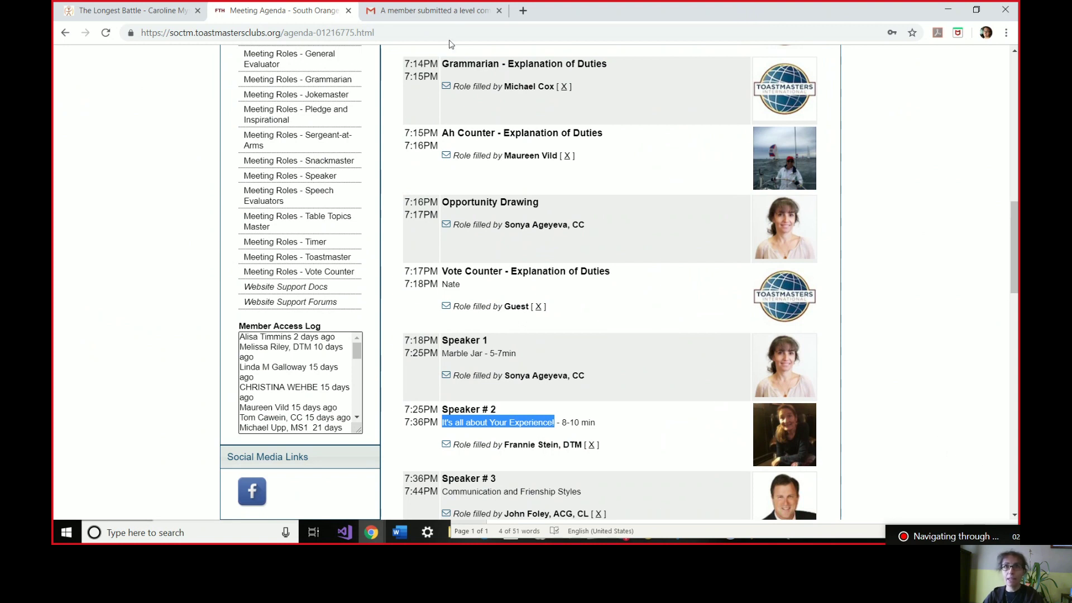
Compare the level completion request email with the Speaker # 2 entry in the meeting agenda.
click(413, 12)
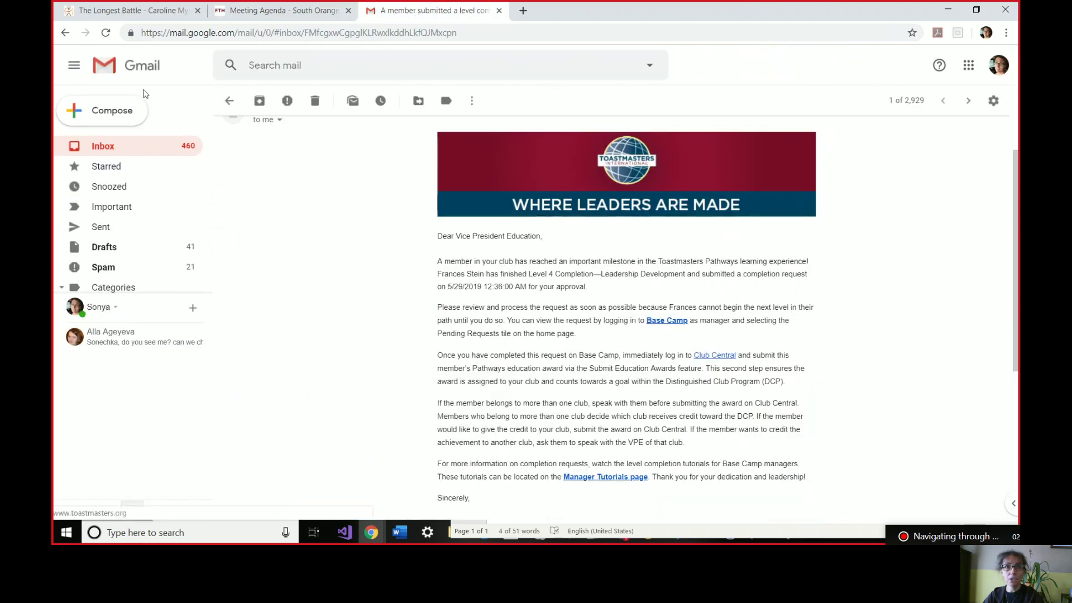
click(281, 5)
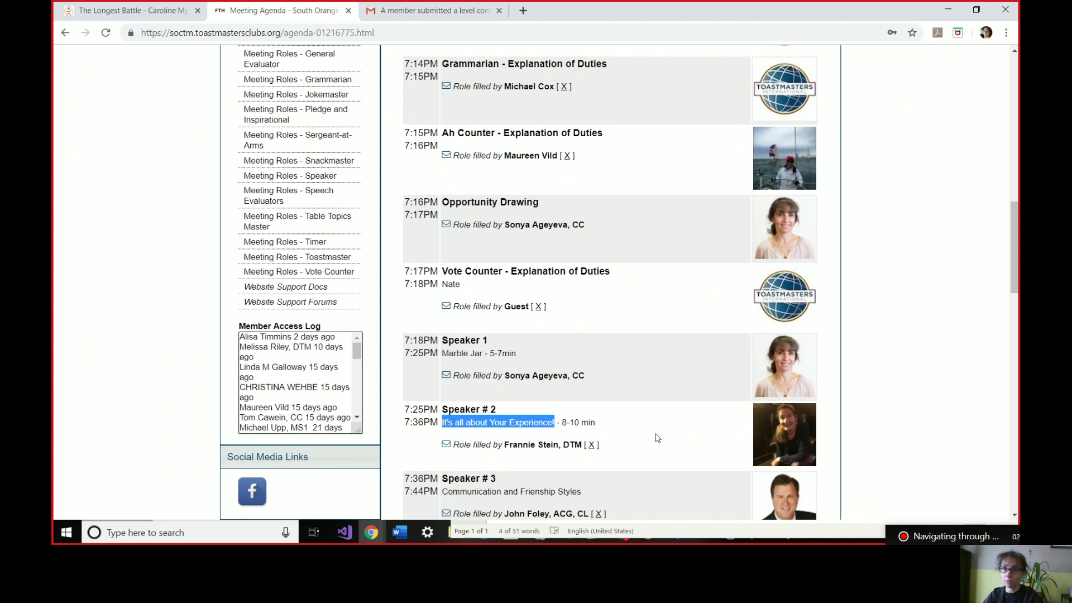
click(433, 11)
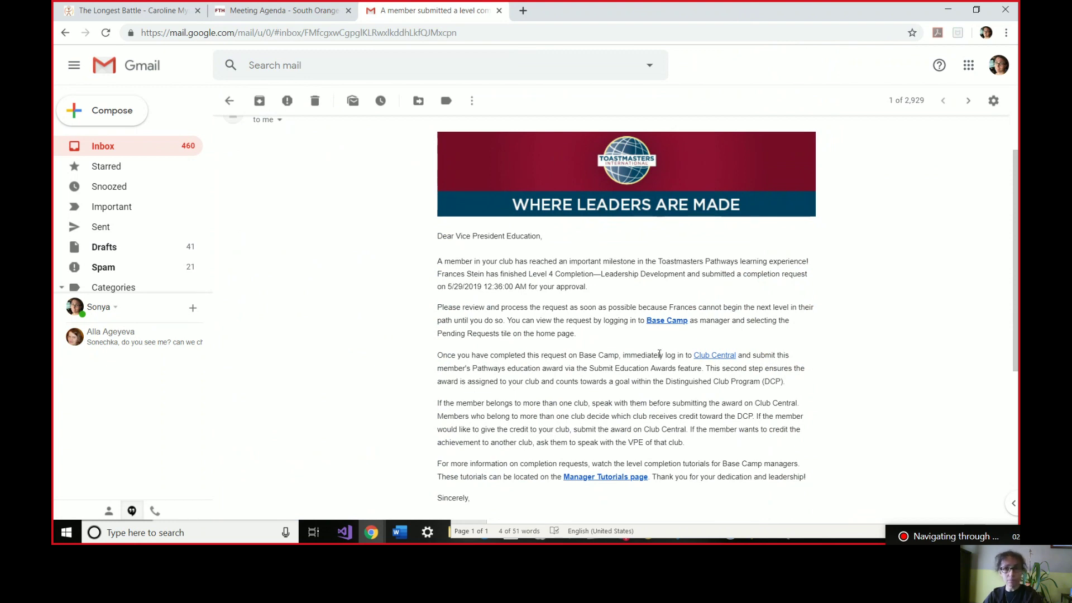
Follow the email's Base Camp link, log in as Base Camp Manager for South Orange County Toastmasters, and open the pending requests.
click(662, 322)
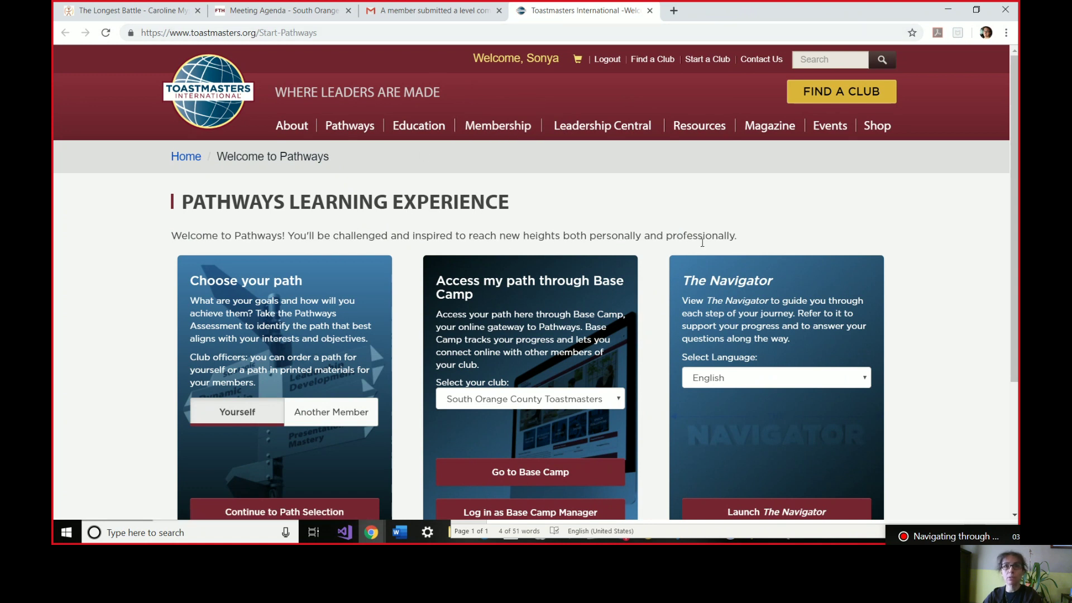
scroll(702, 248, down, 4)
scroll(687, 249, up, 4)
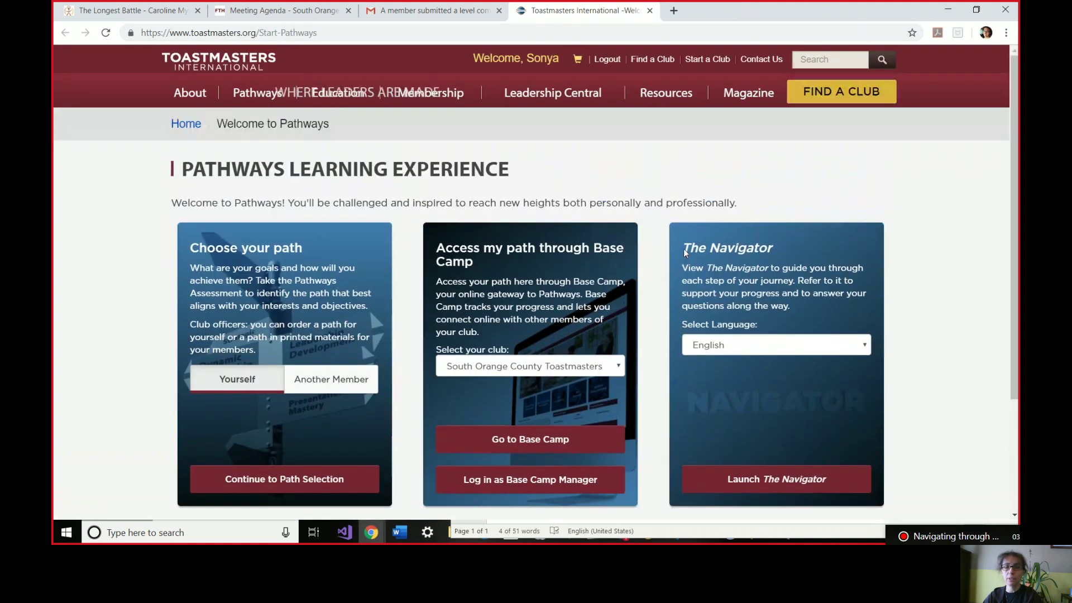
scroll(665, 296, down, 3)
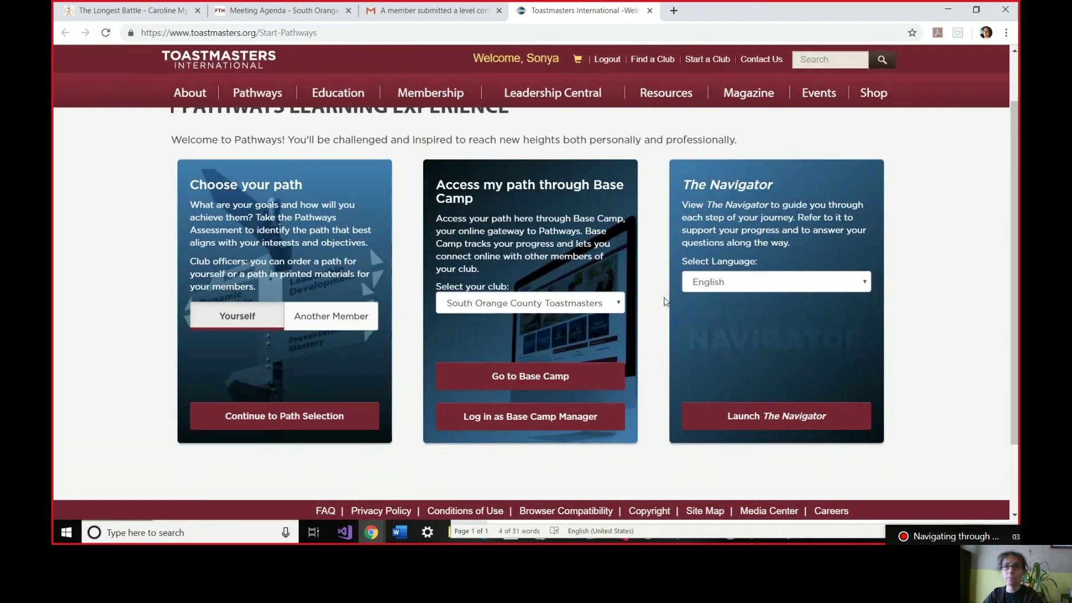
click(619, 307)
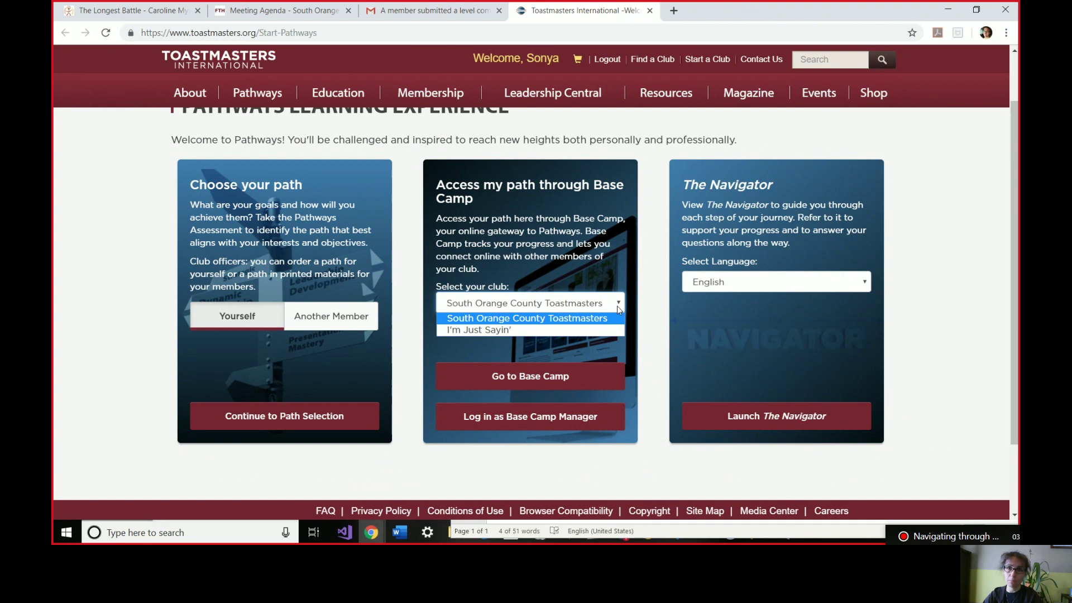
click(563, 318)
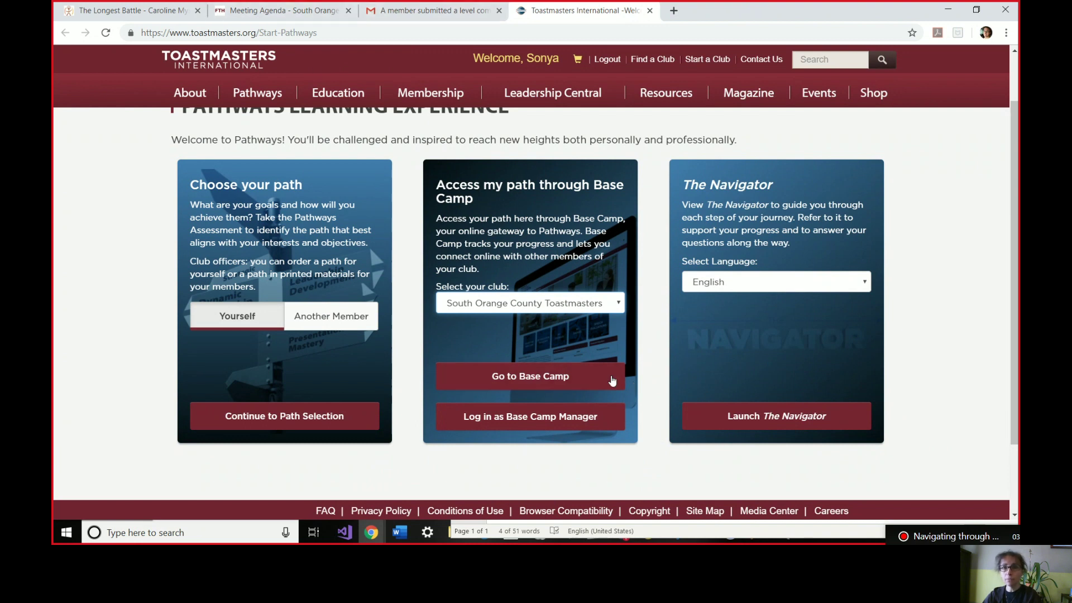
click(551, 418)
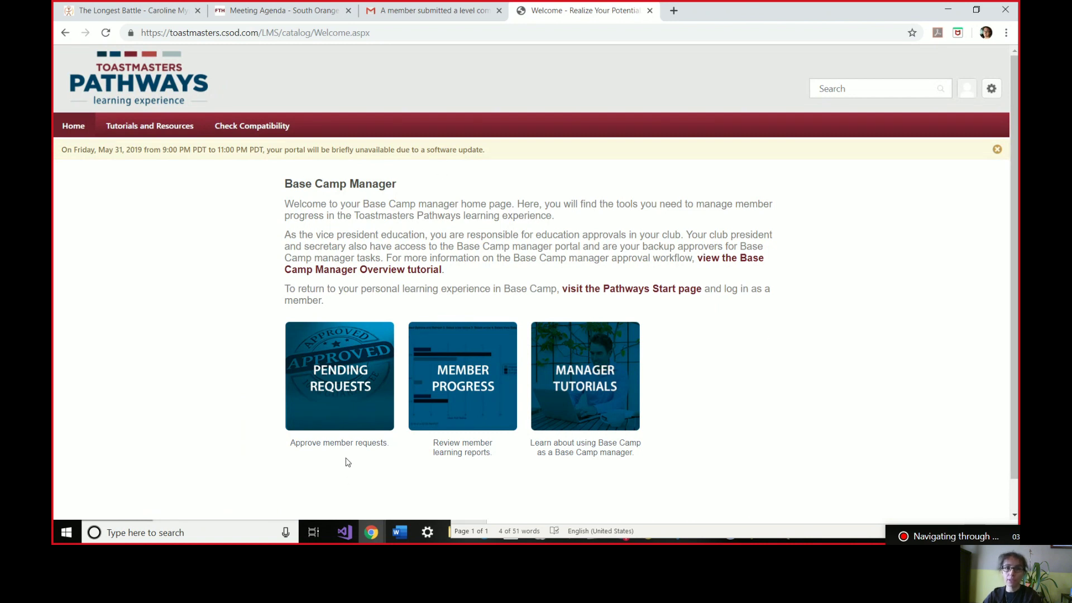
click(330, 388)
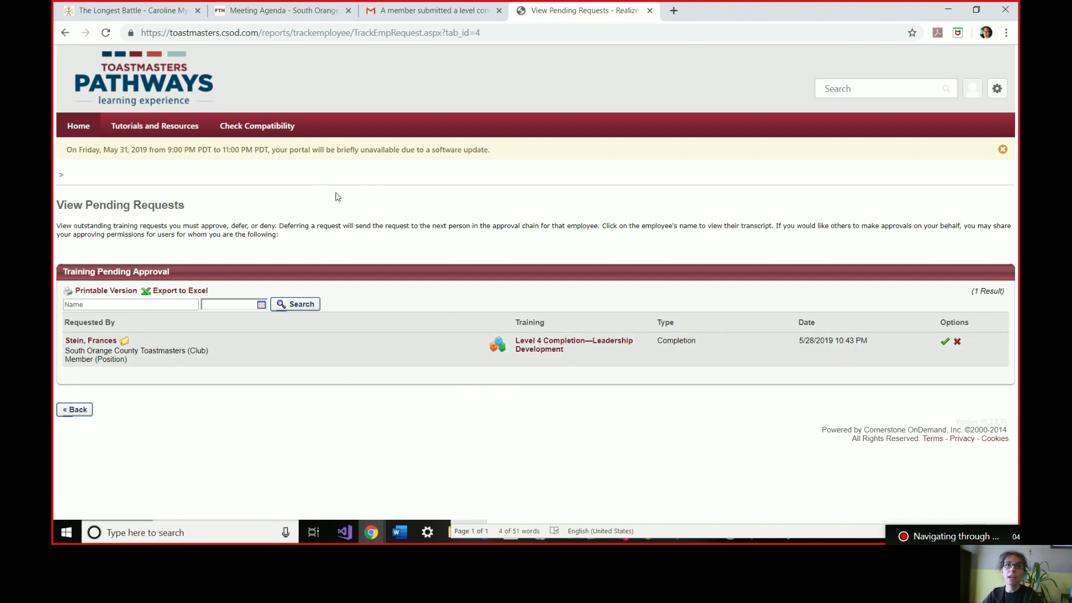
Return to the meeting agenda and highlight the Speaker 1 "Marble Jar" entry.
click(279, 10)
click(593, 354)
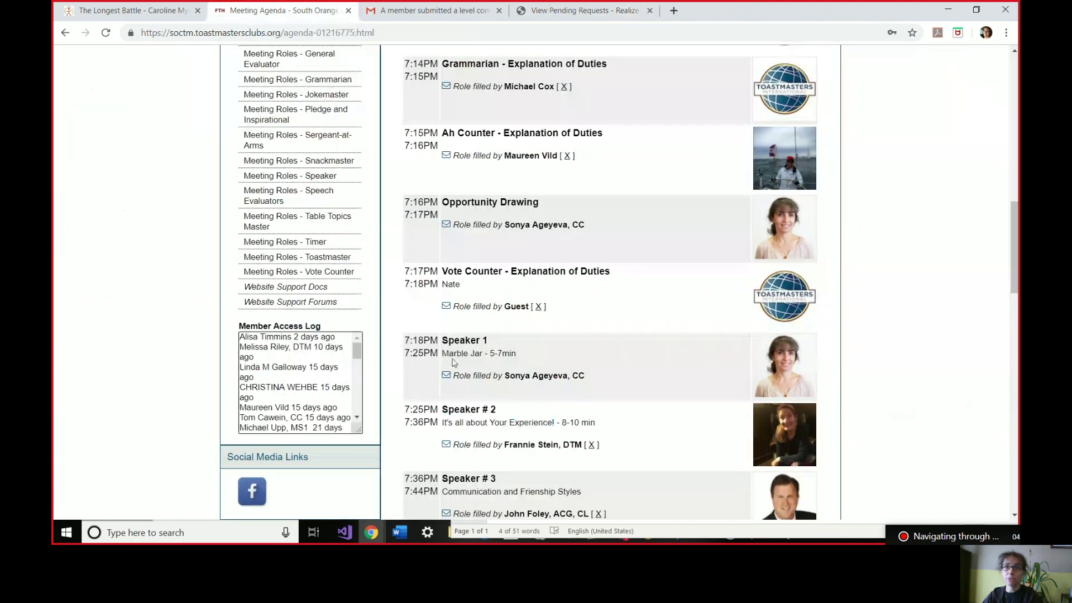
drag(440, 338, 486, 356)
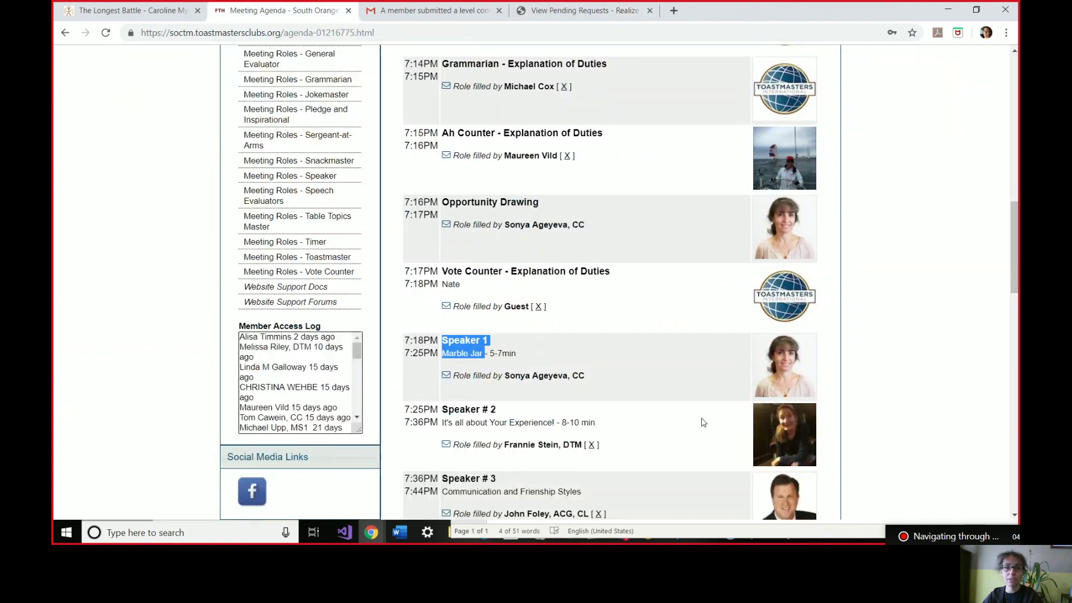
Approve the pending Level 4 Completion—Leadership Development request and submit it without additional comments.
click(575, 12)
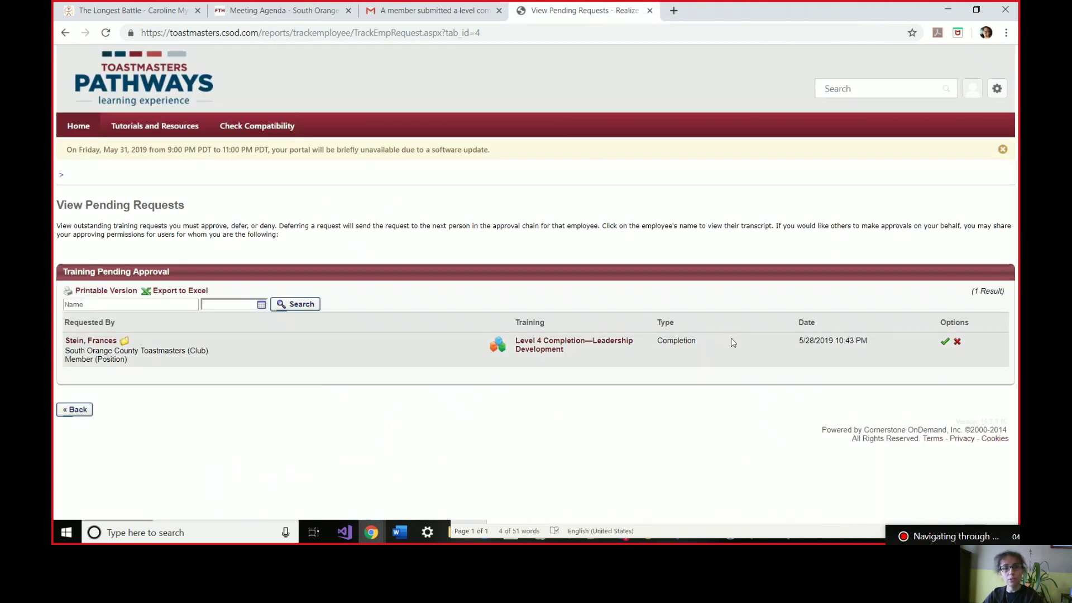
click(944, 343)
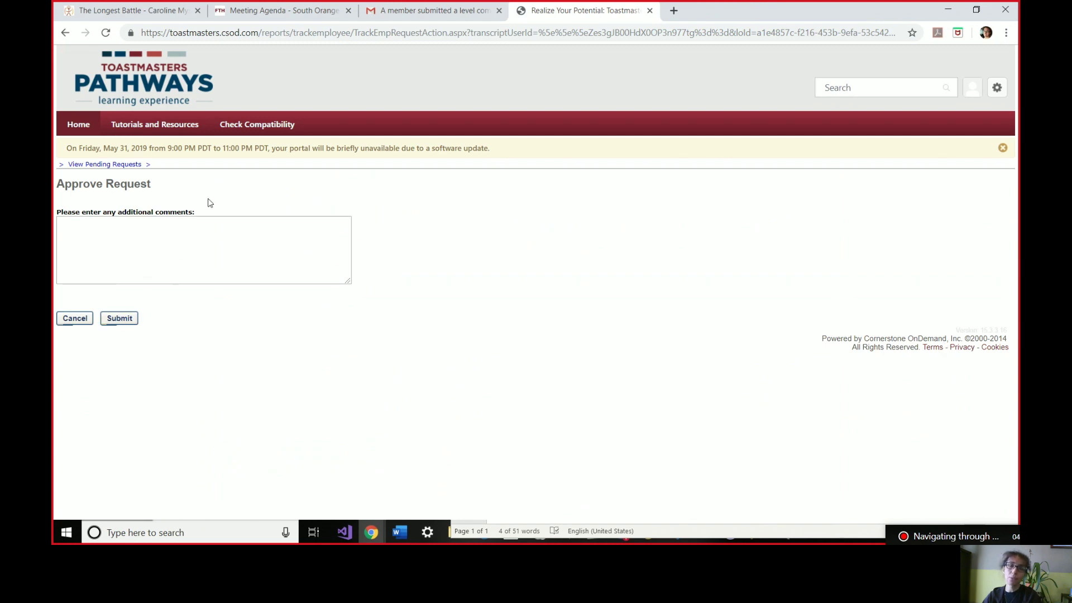
click(124, 323)
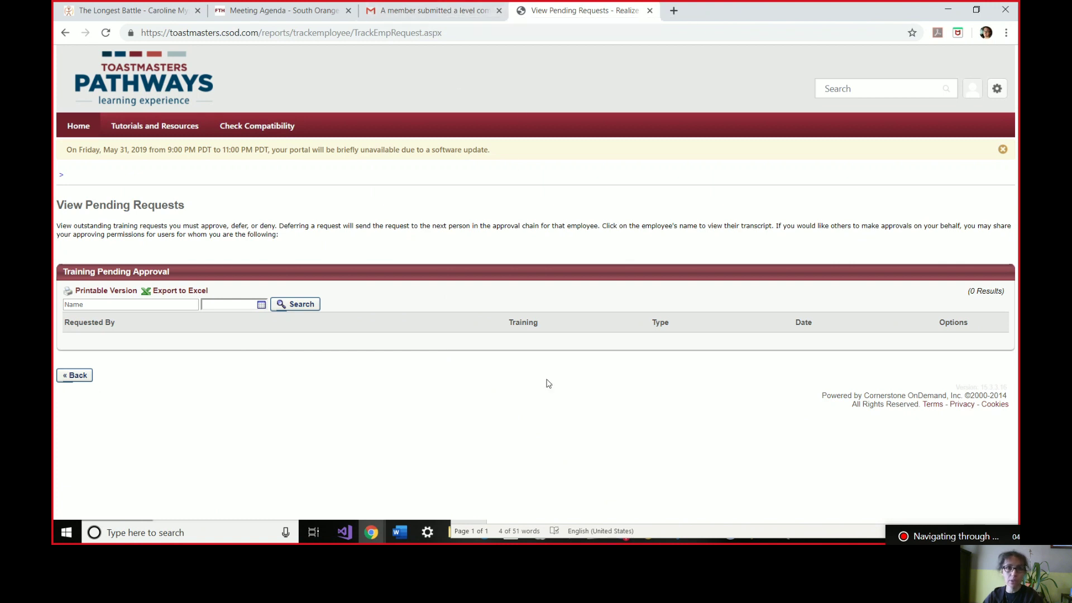
Go back to the Gmail inbox and reopen the level completion request email to review its instructions.
click(420, 8)
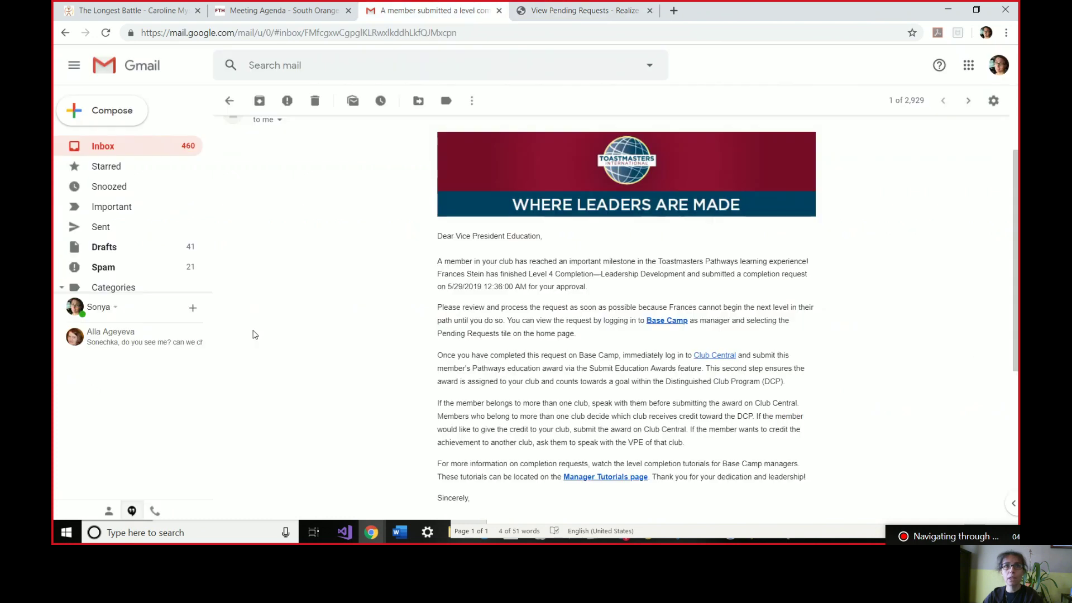
click(104, 148)
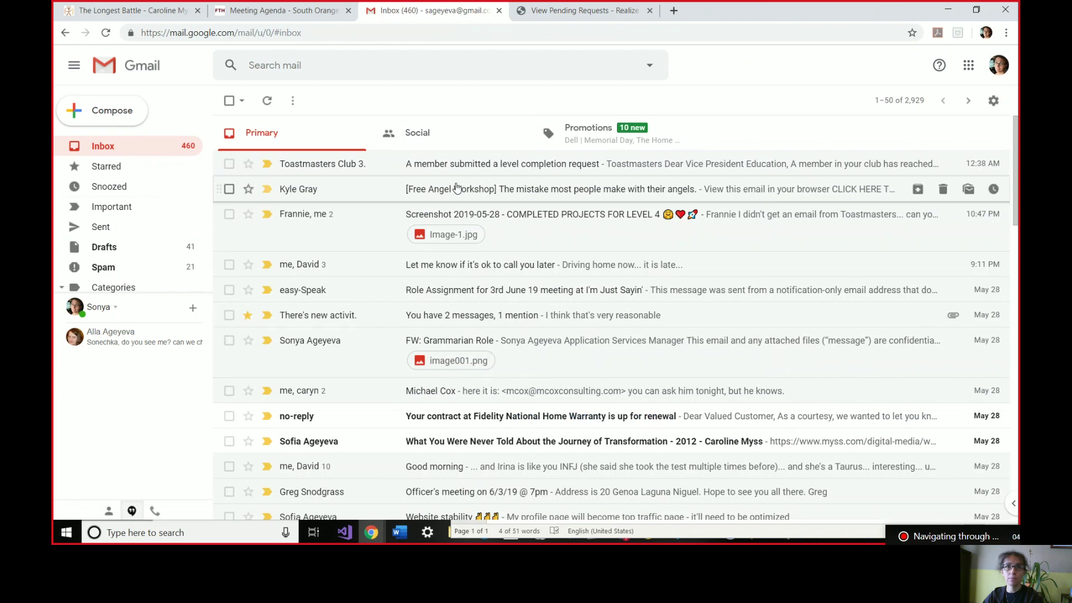
click(517, 171)
scroll(804, 413, down, 2)
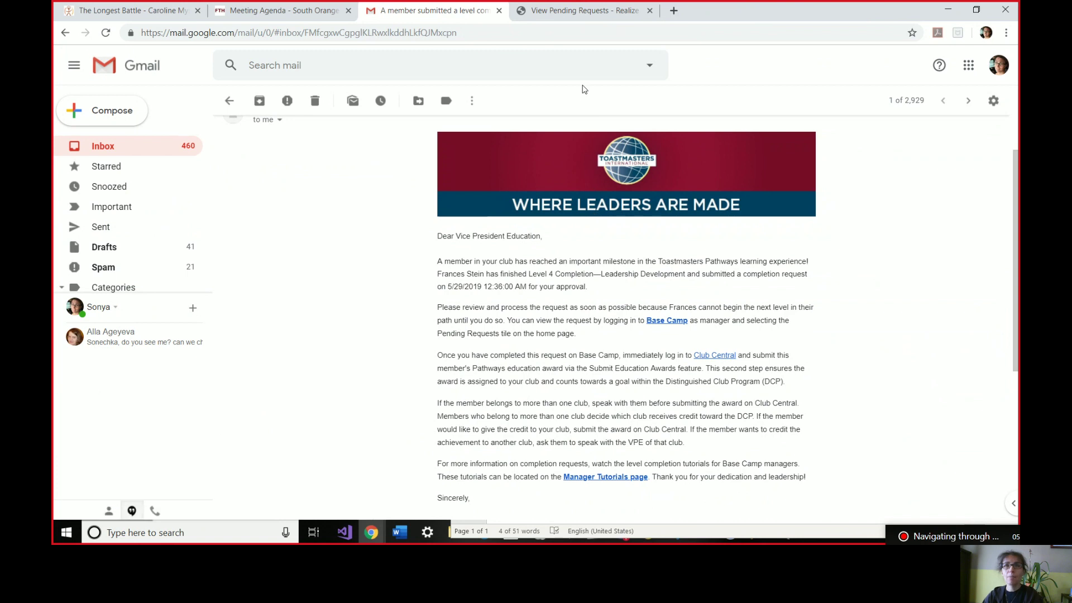
Search Base Camp for the member who requested the level completion and open that member's profile.
click(557, 13)
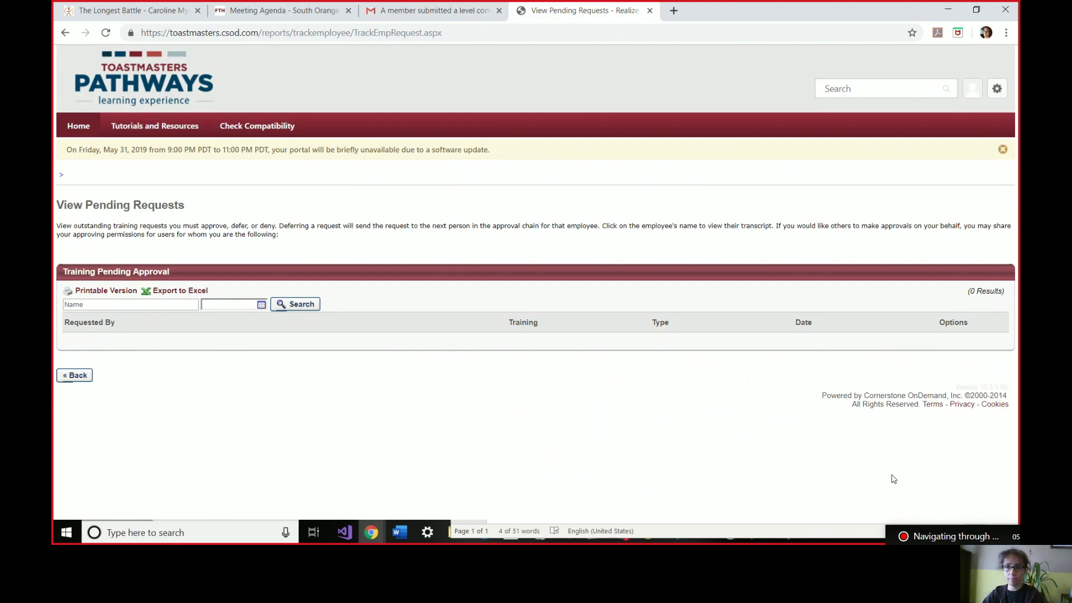
click(878, 88)
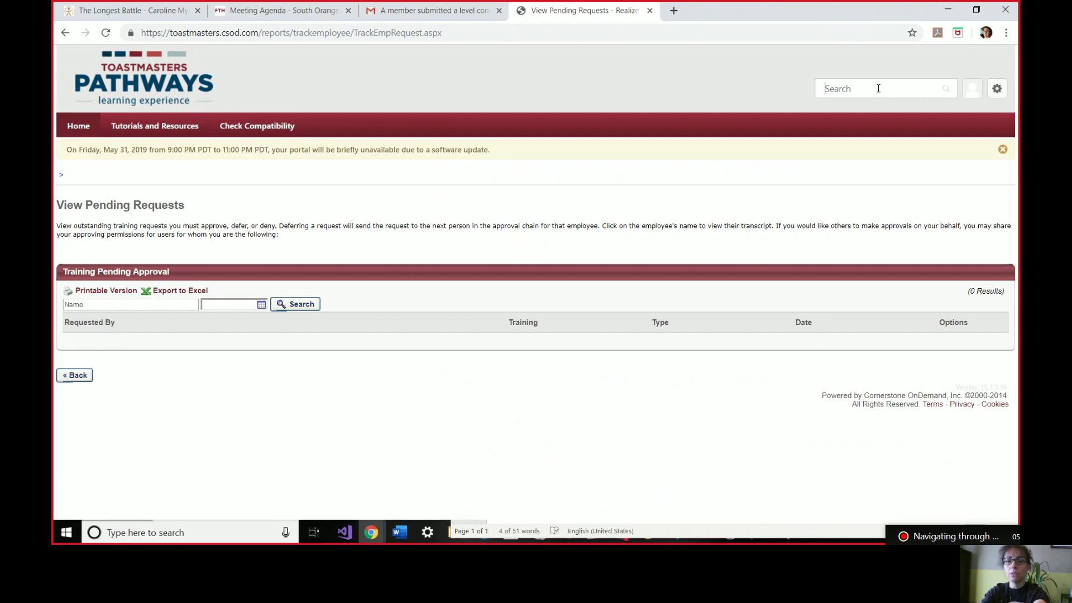
text(t)
text(ran)
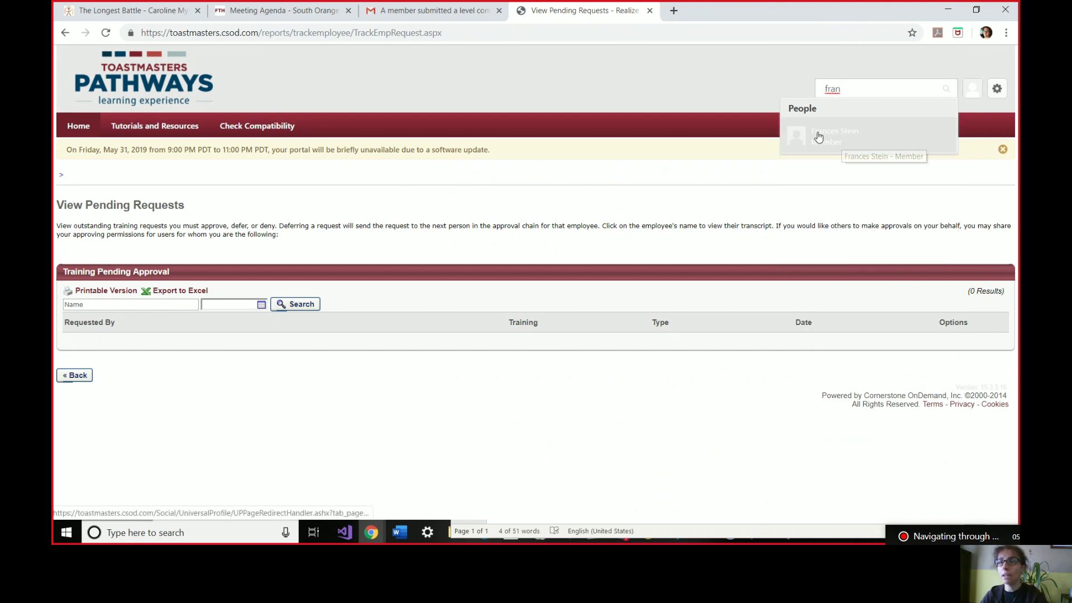
click(864, 138)
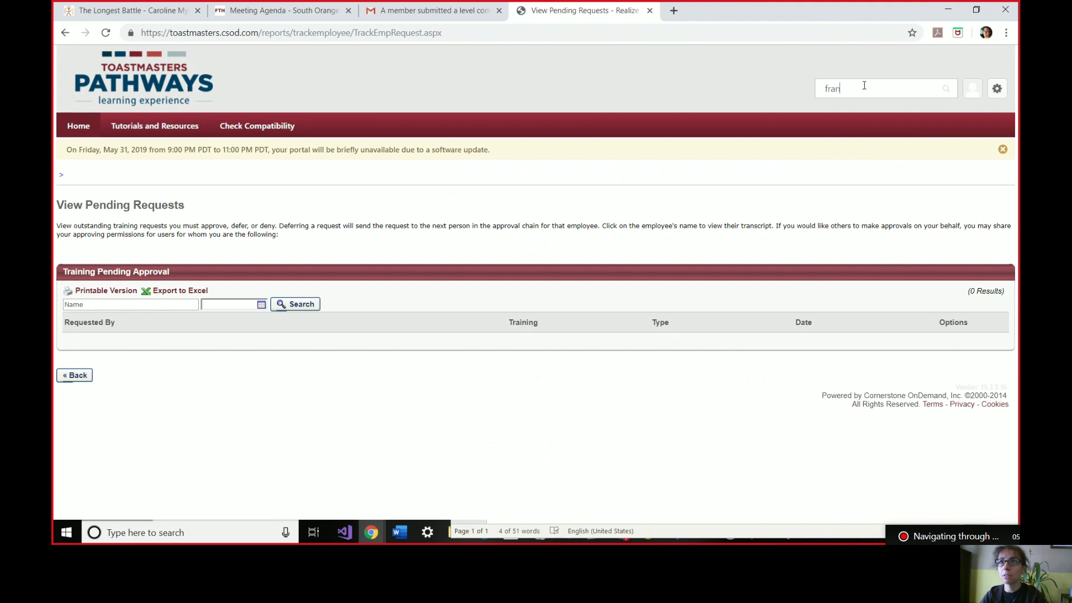
key(BackSpace)
text(nc)
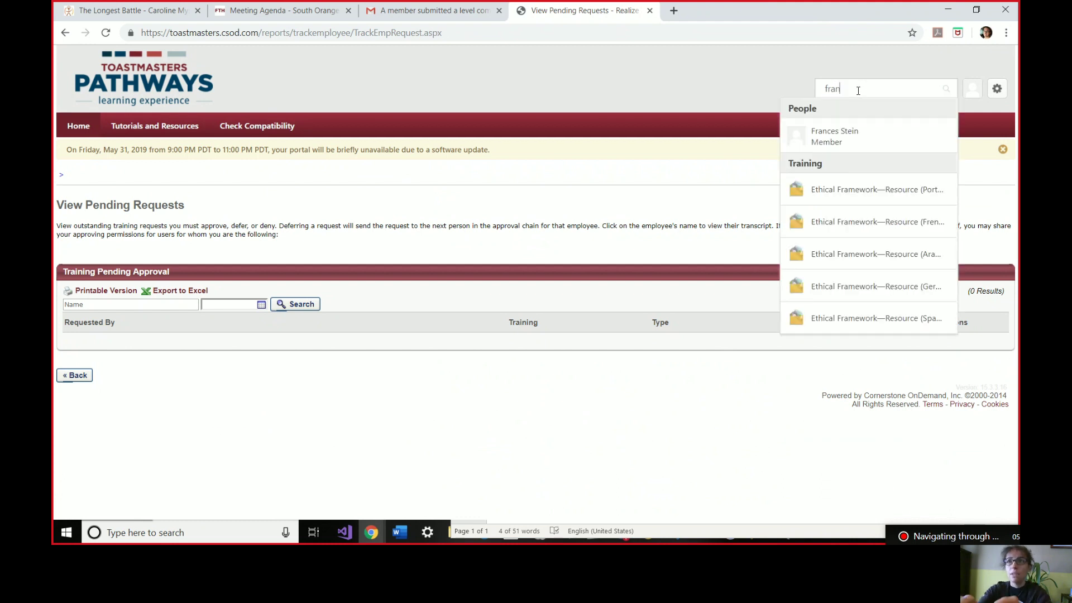
click(801, 138)
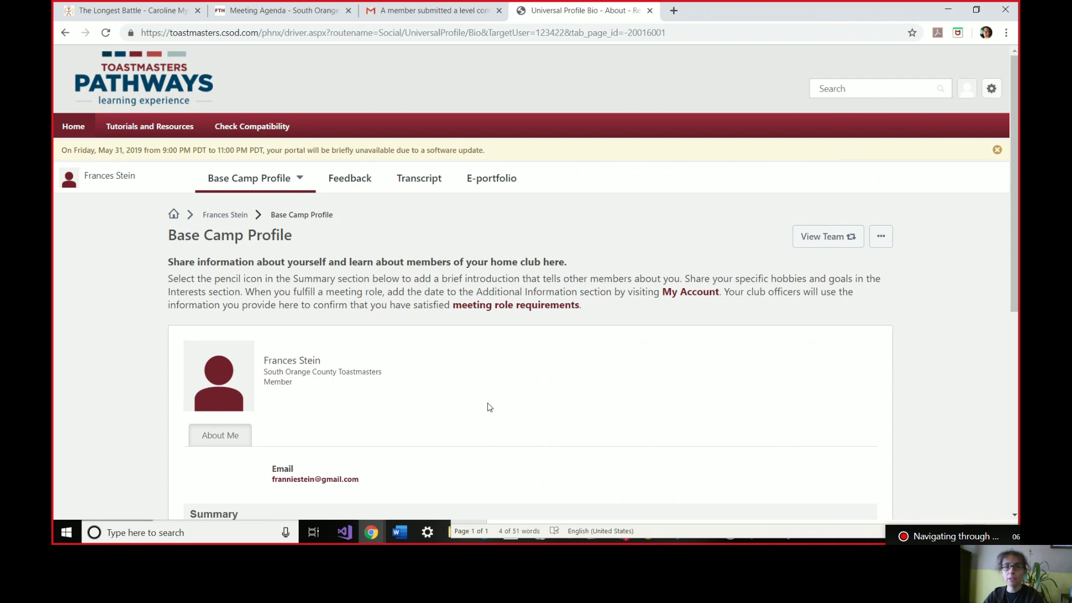
Check the meeting role dates in the member's Base Camp profile and open their education transcript down to the training list.
scroll(489, 407, down, 1)
scroll(489, 407, down, 4)
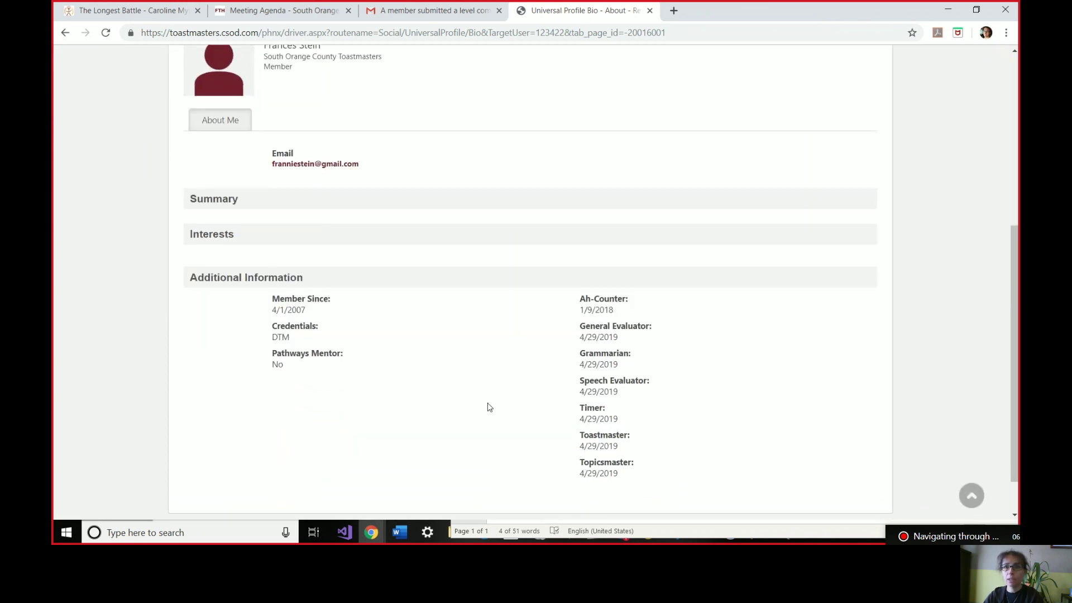
scroll(489, 407, up, 5)
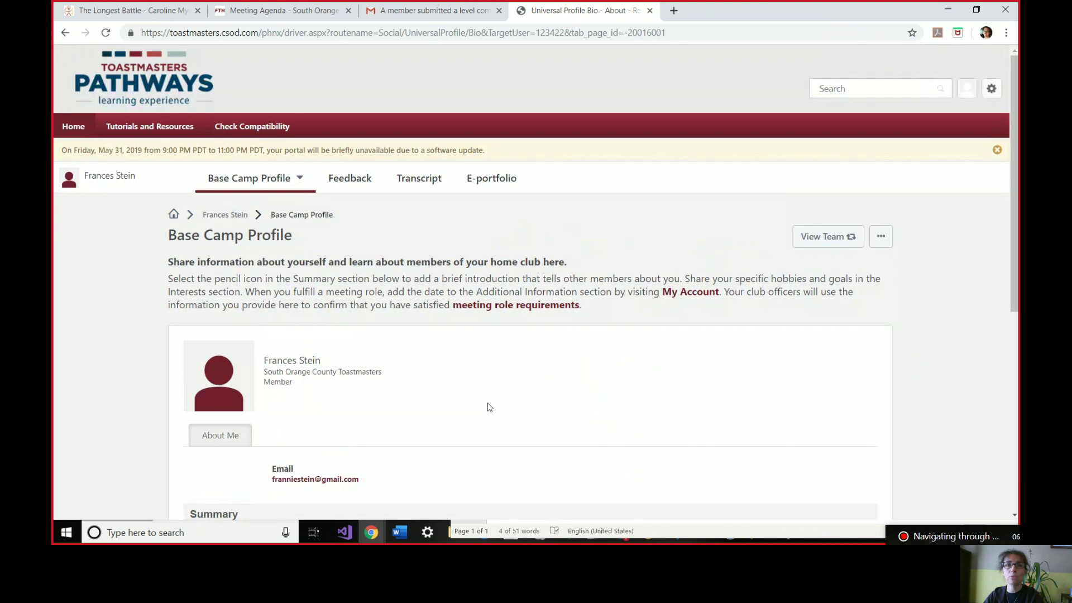
click(413, 187)
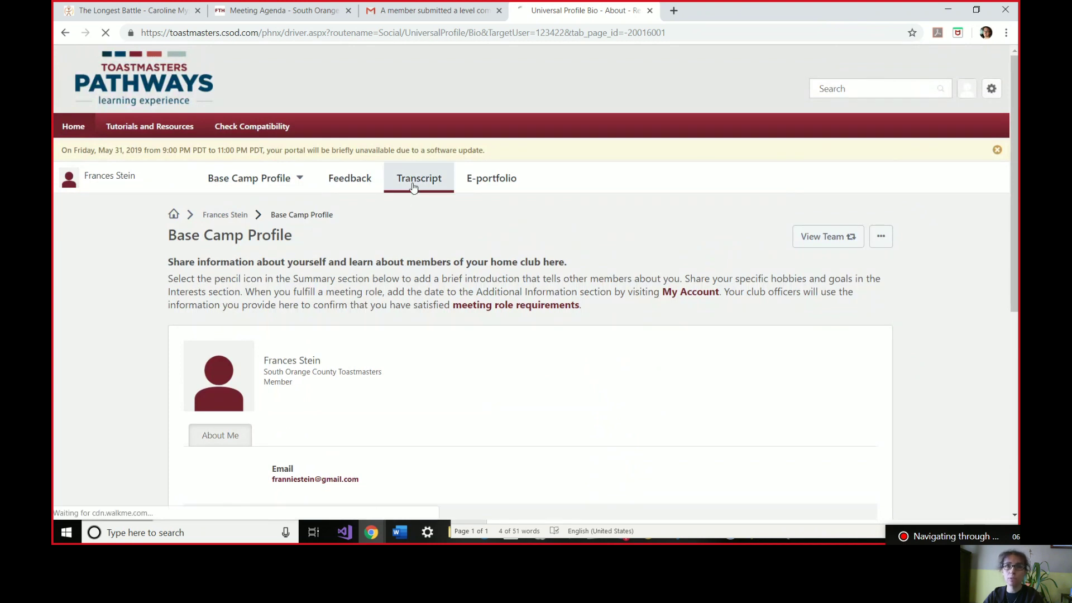
scroll(577, 287, down, 3)
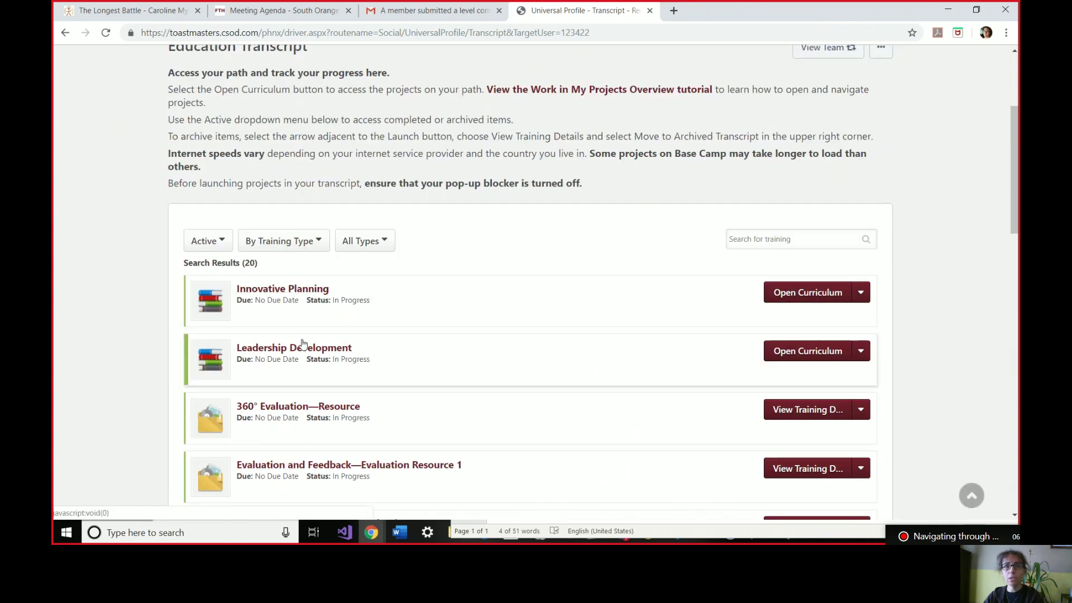
Open the Leadership Development curriculum from the member's education transcript and show its Level 4 projects.
scroll(514, 313, down, 4)
scroll(269, 323, up, 3)
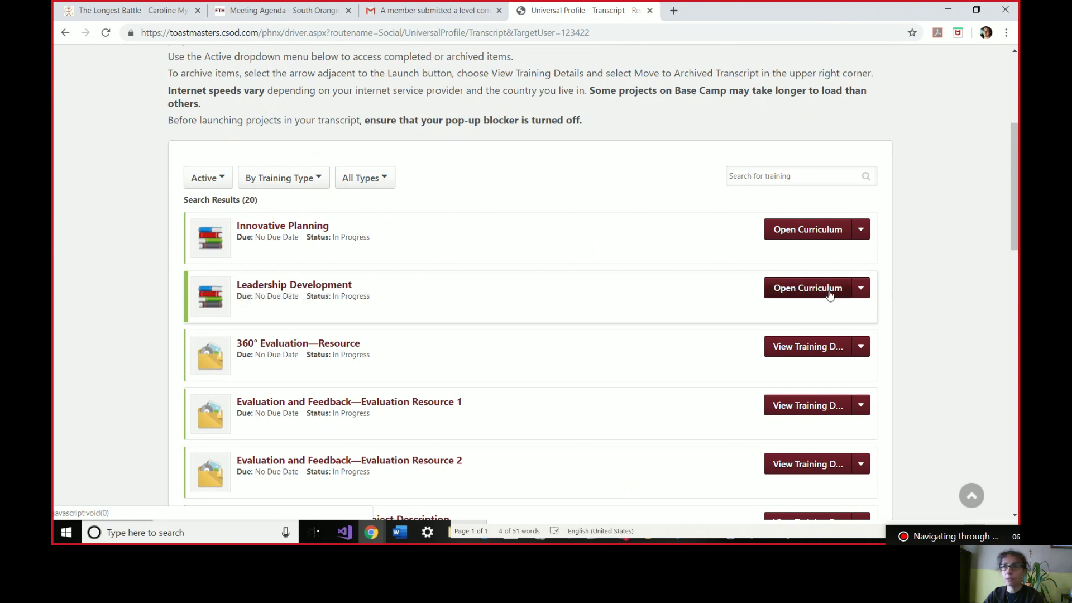
click(864, 291)
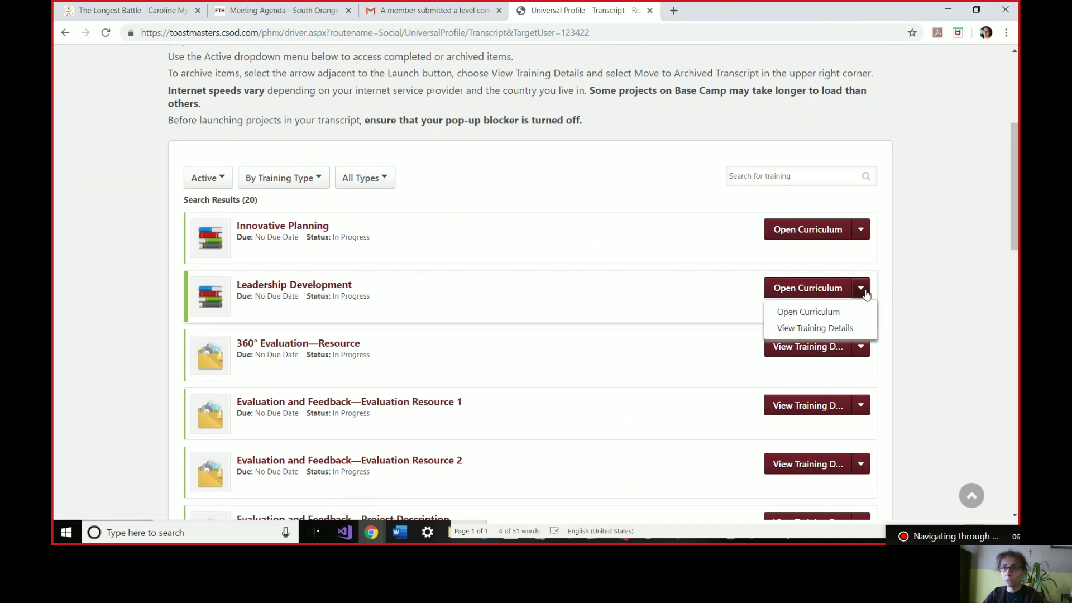
click(805, 317)
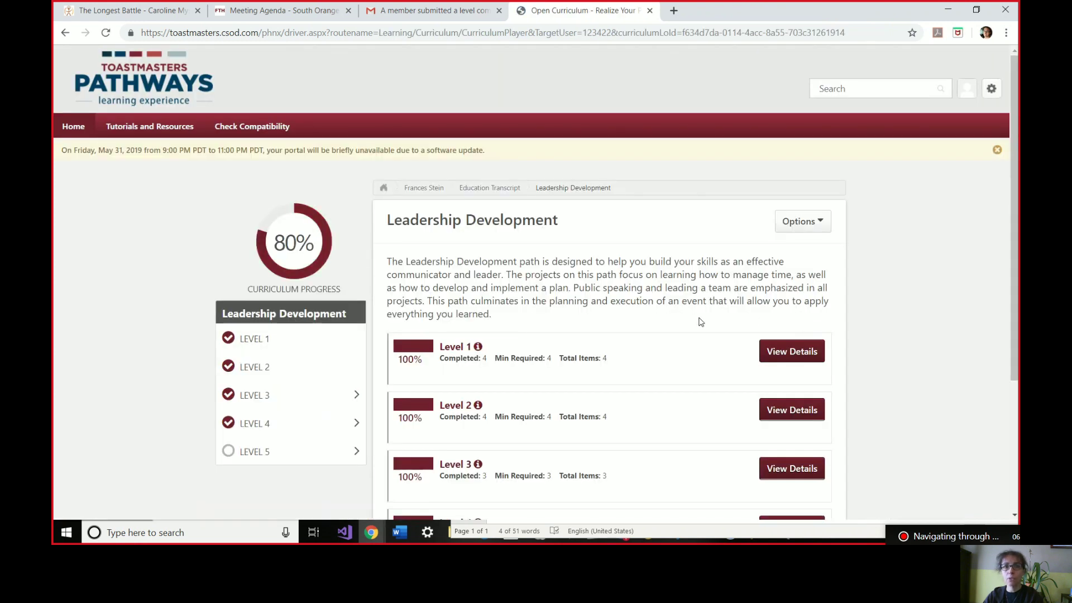
click(302, 428)
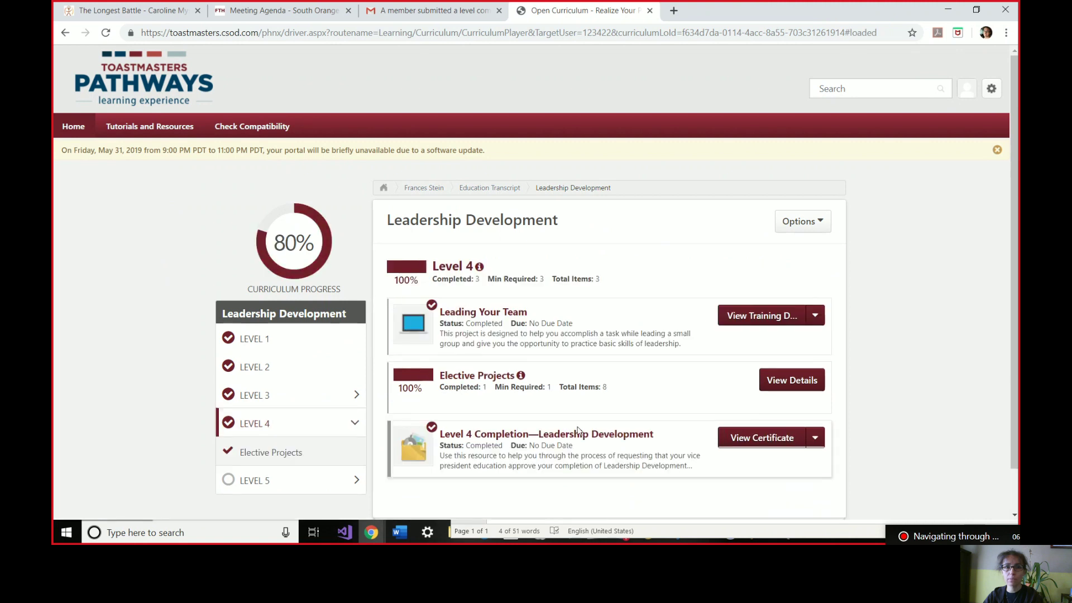
View the Level 4 Completion—Leadership Development certificate, enlarge its window and dismiss the Adobe Acrobat prompt.
scroll(579, 430, down, 1)
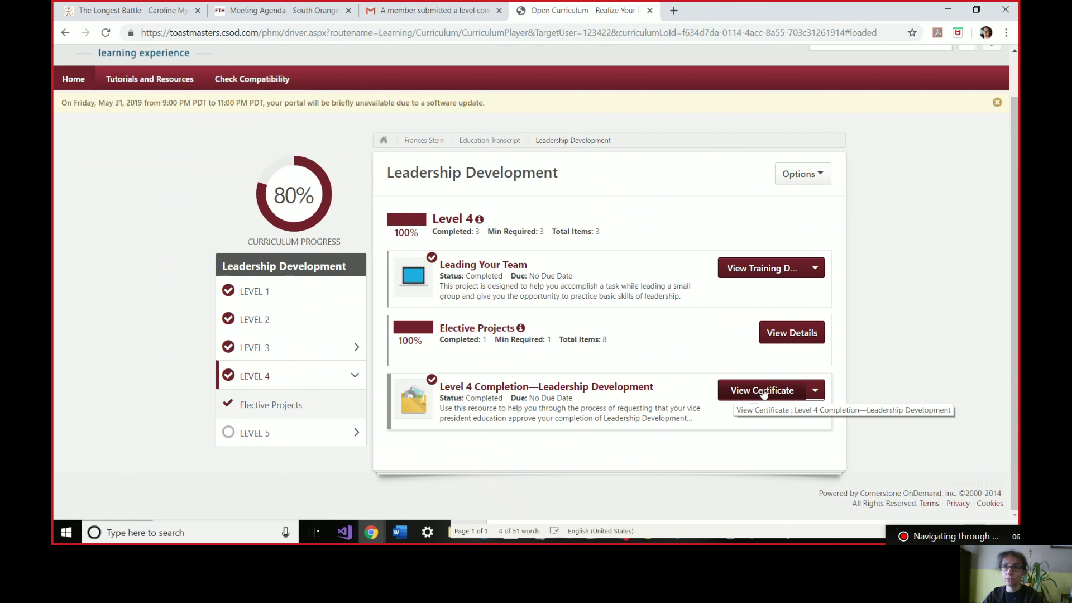
click(815, 390)
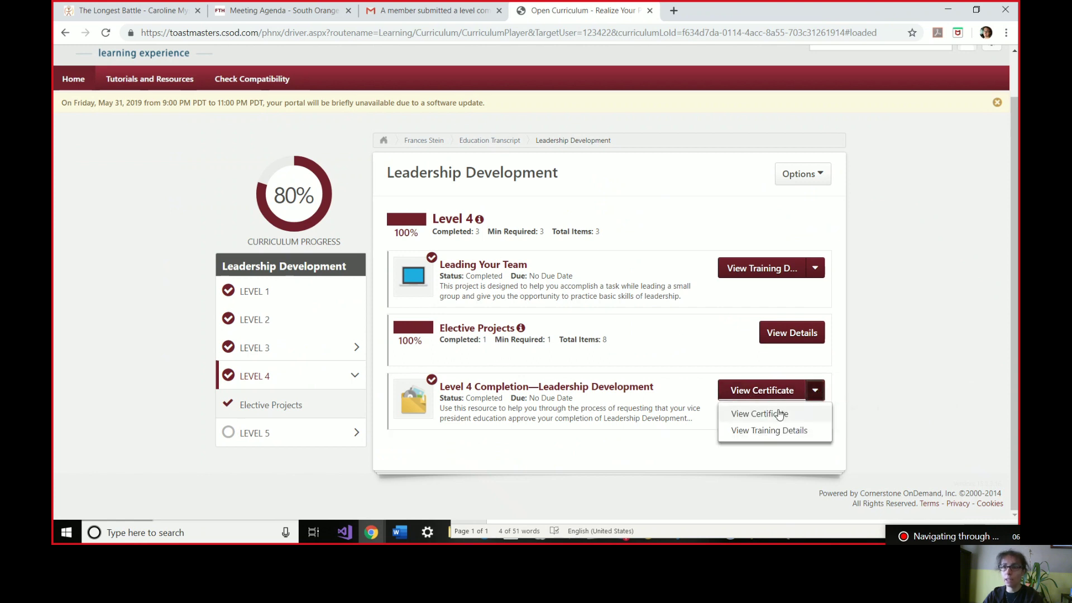
click(748, 416)
drag(234, 17, 400, 43)
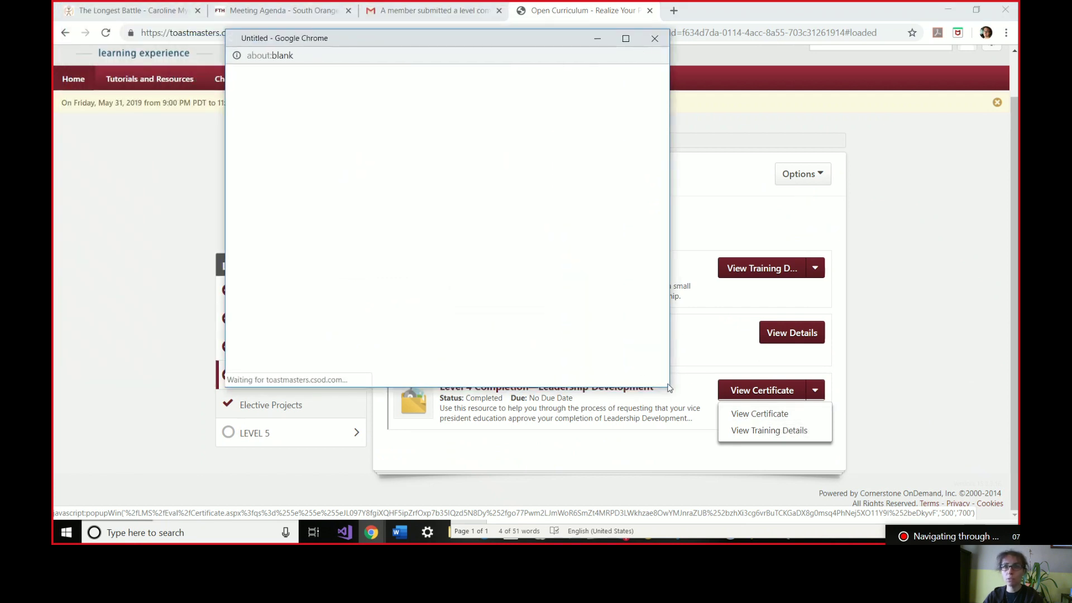
drag(668, 388, 910, 501)
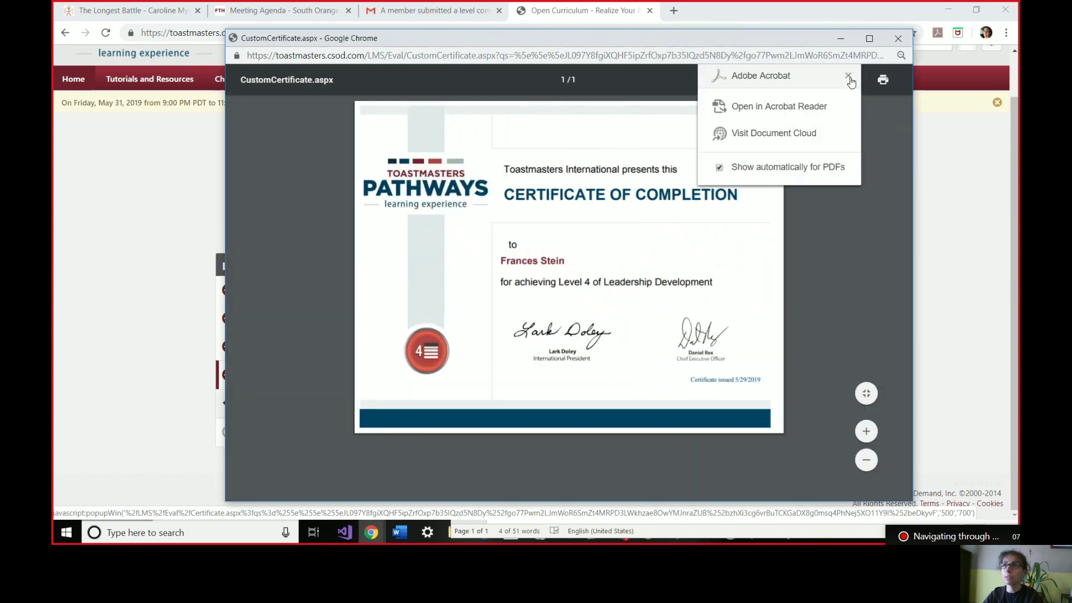
click(846, 76)
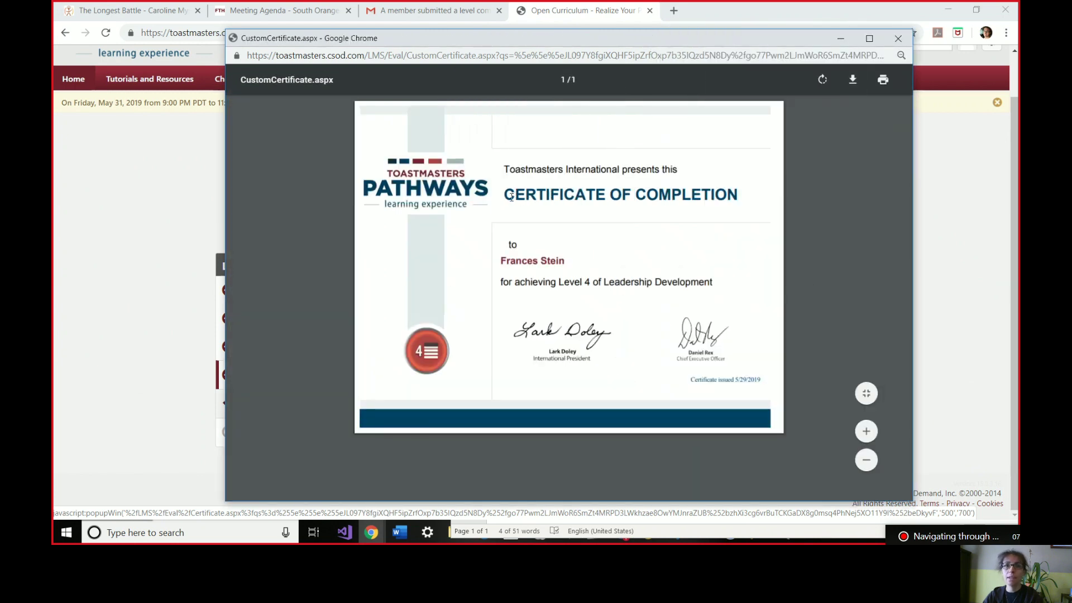
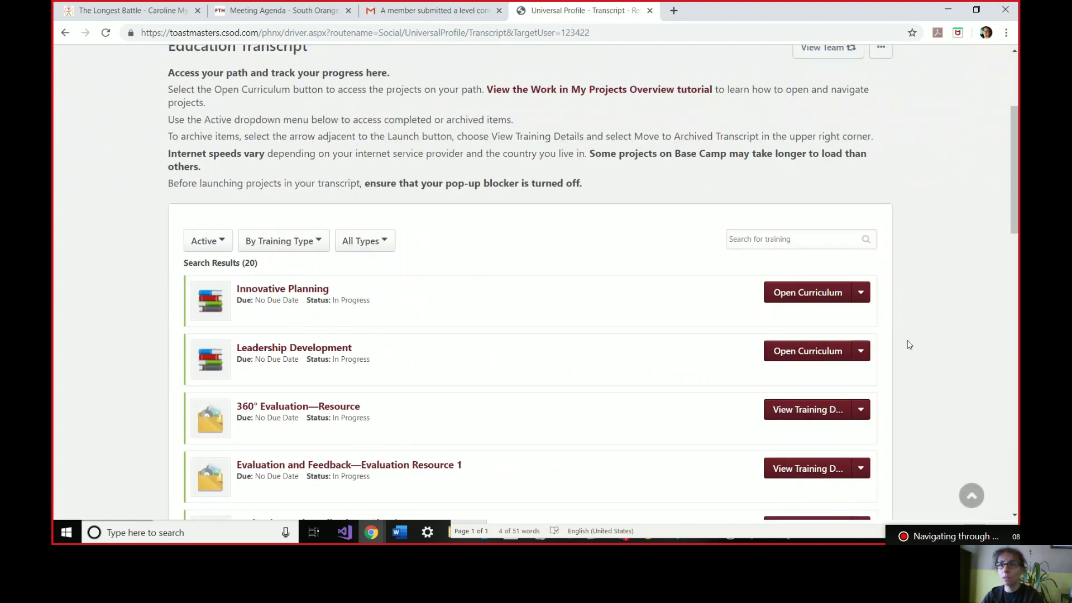
Reopen the Leadership Development curriculum from the education transcript and go to its Level 4 details.
click(861, 351)
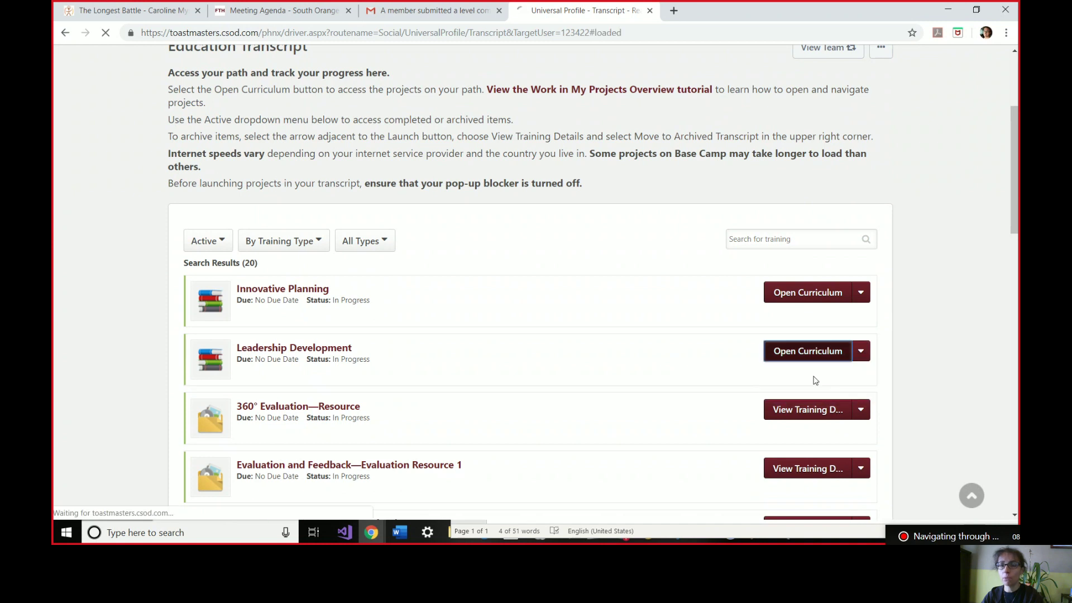
click(815, 380)
scroll(636, 378, down, 2)
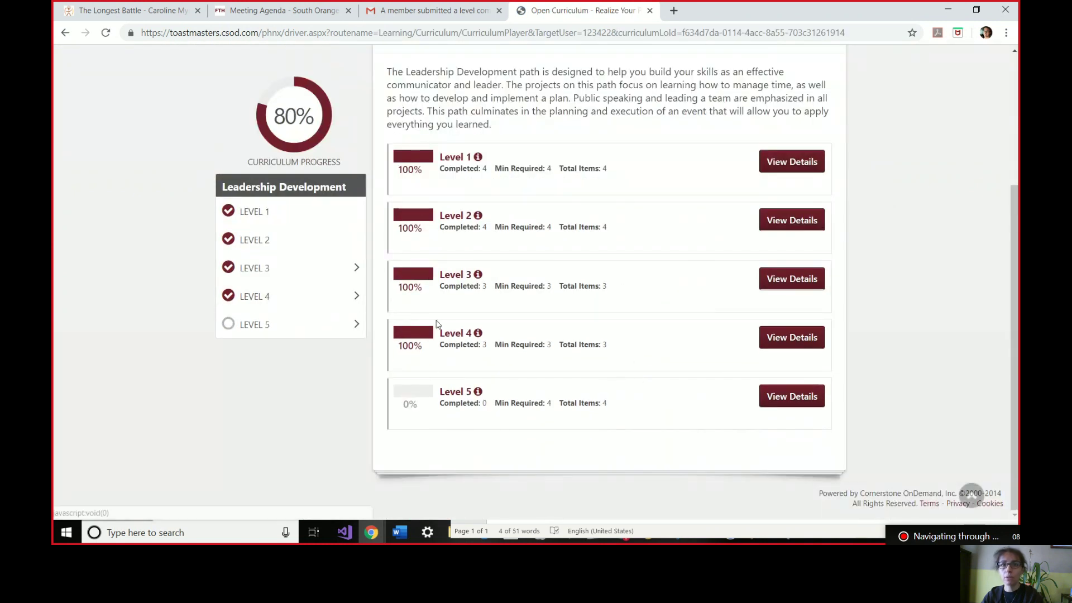
click(278, 302)
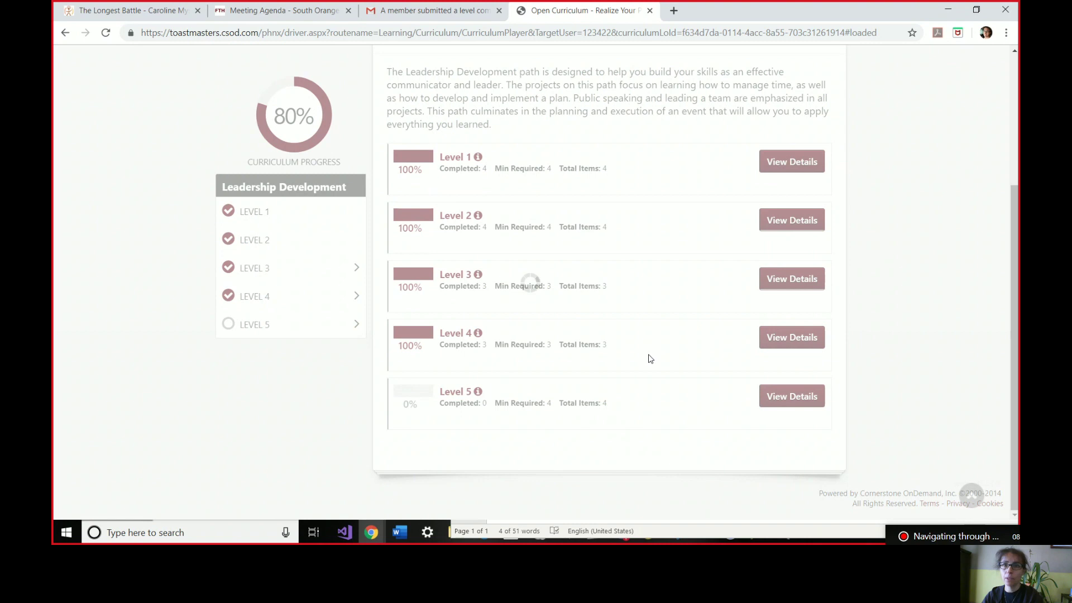
scroll(650, 358, up, 1)
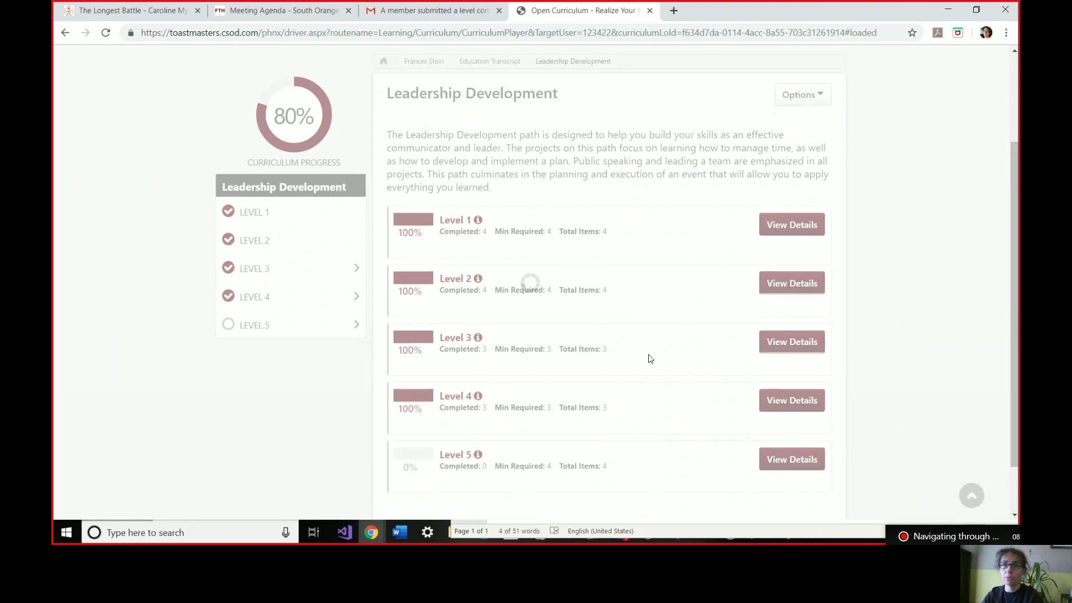
scroll(647, 357, down, 1)
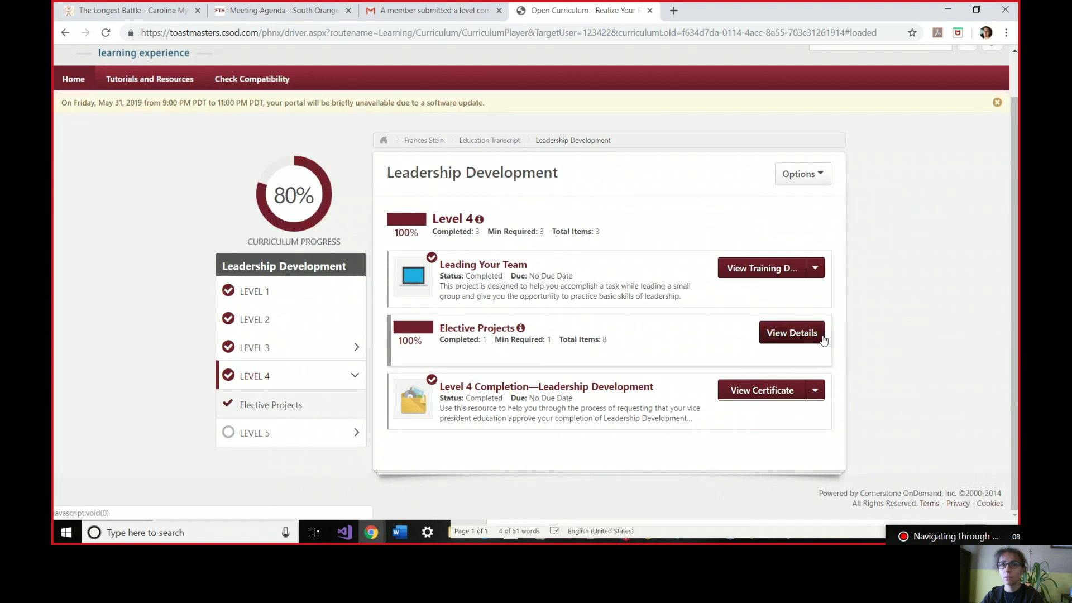
View the Level 4 completion certificate with its print preview, and close the certificate window without printing.
click(815, 390)
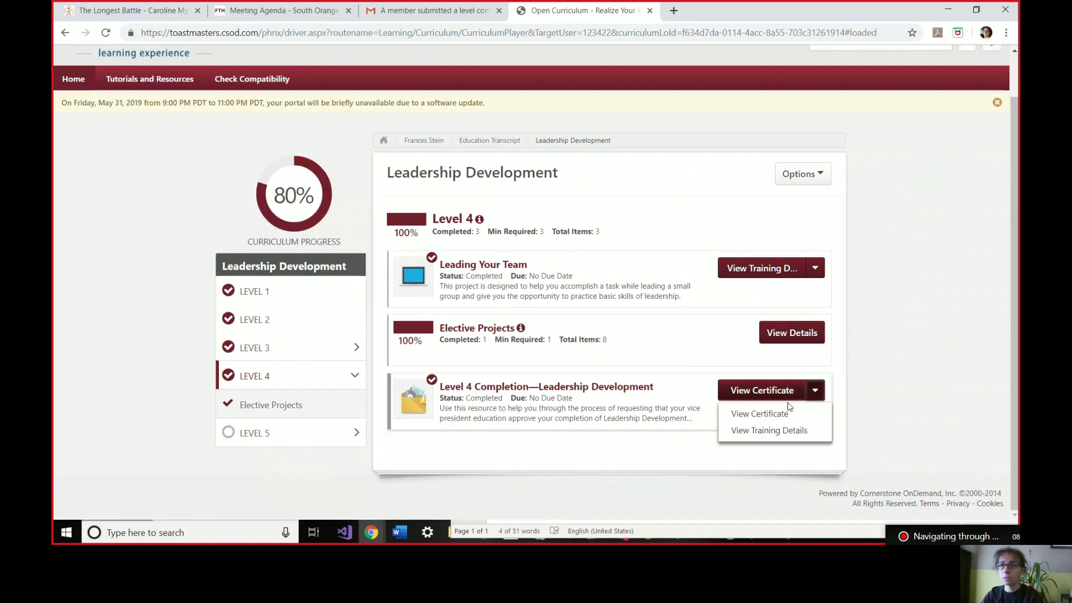
click(762, 416)
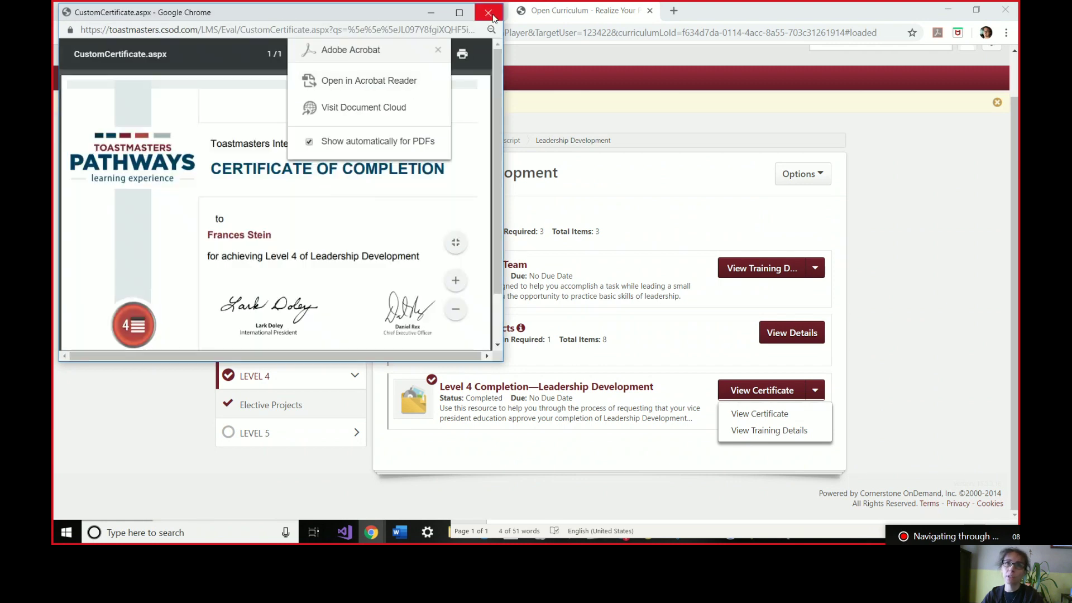
click(464, 53)
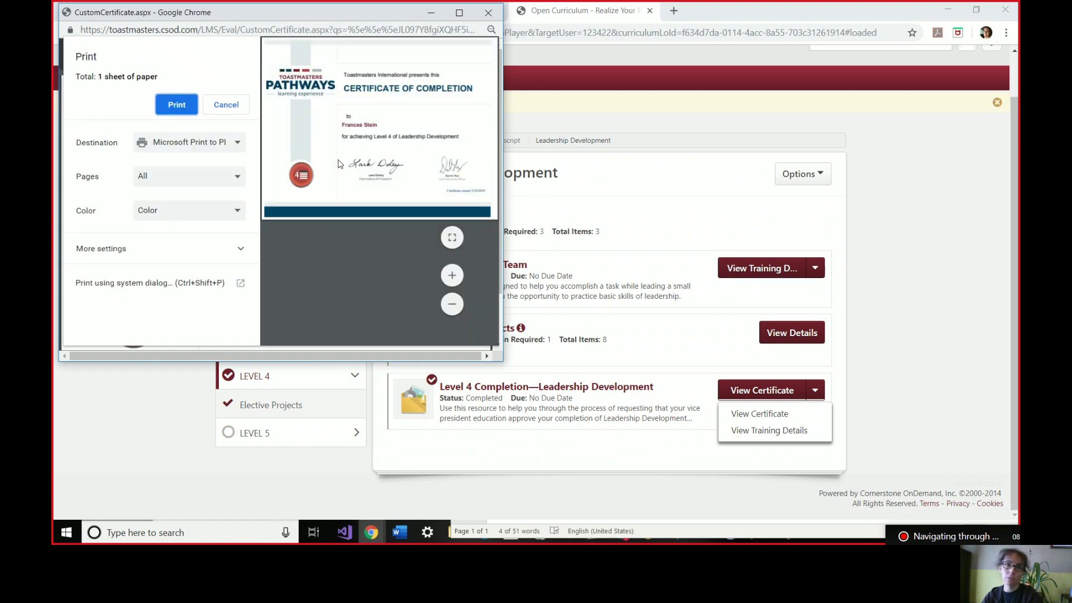
click(489, 13)
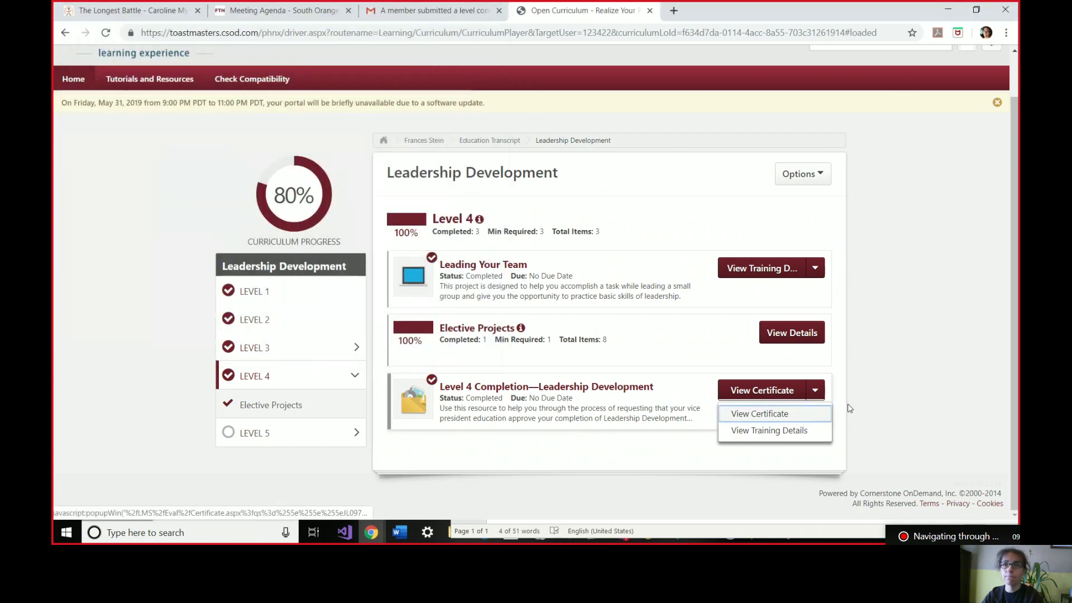
click(963, 395)
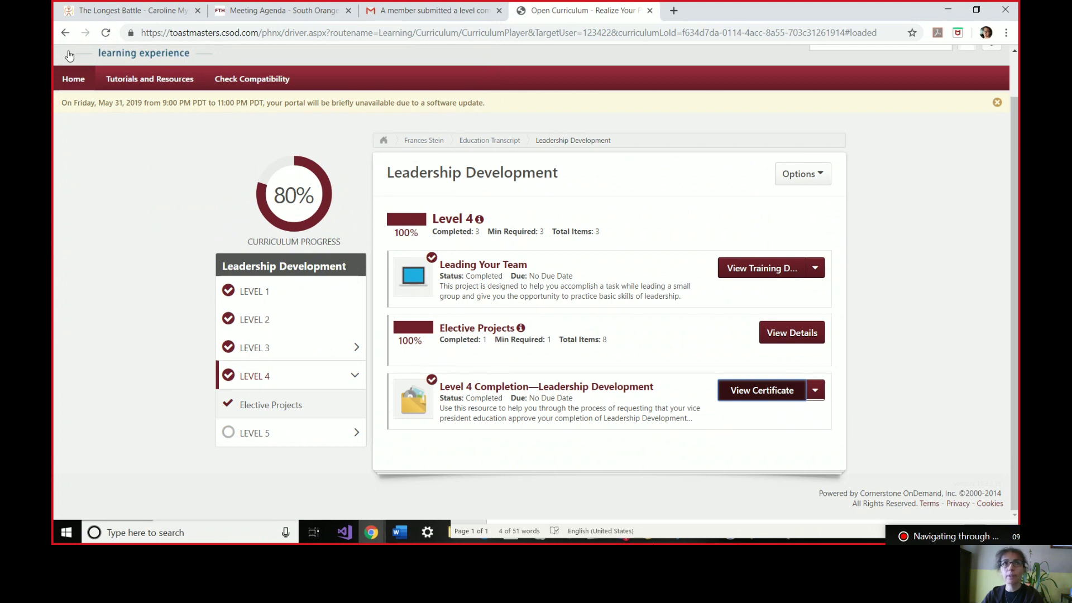
Open Member Progress from the Base Camp Manager home page and look through the Individual Progress reports by level.
click(77, 83)
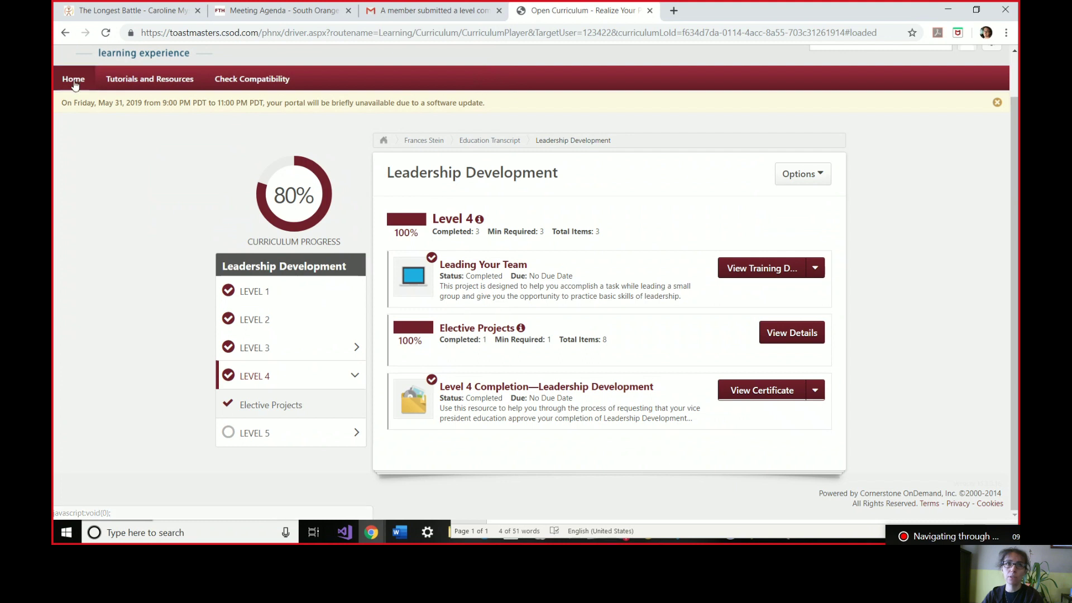
click(72, 117)
mouse_move(74, 127)
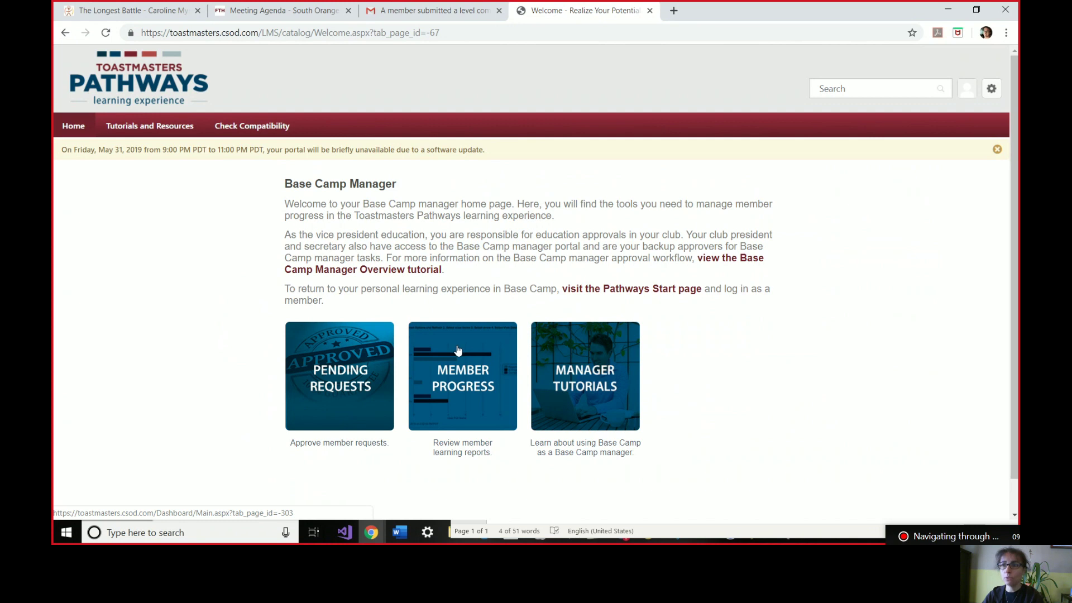
click(469, 397)
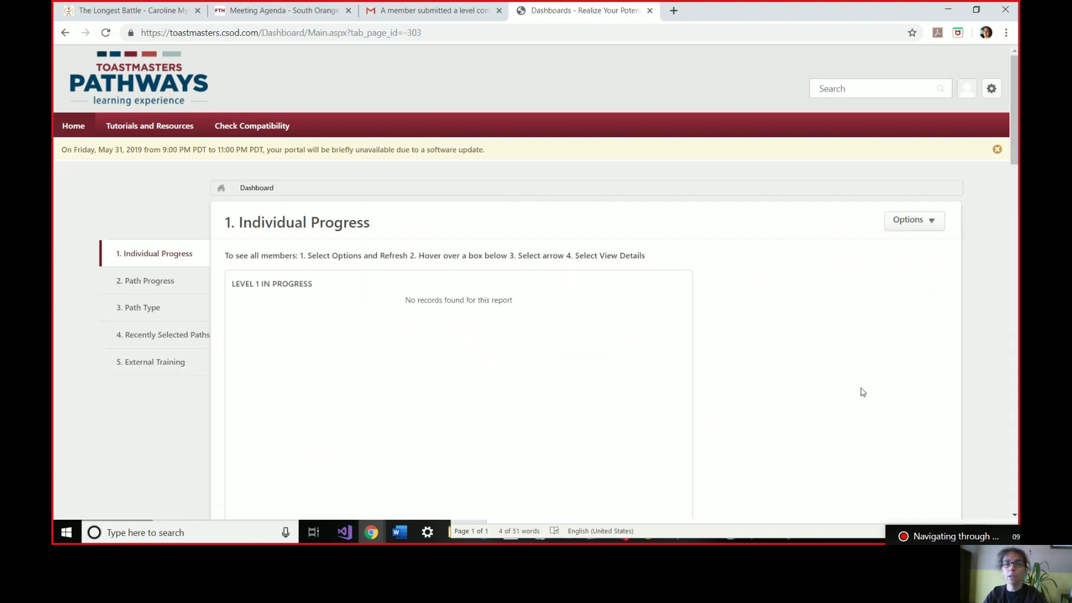
scroll(833, 385, down, 1)
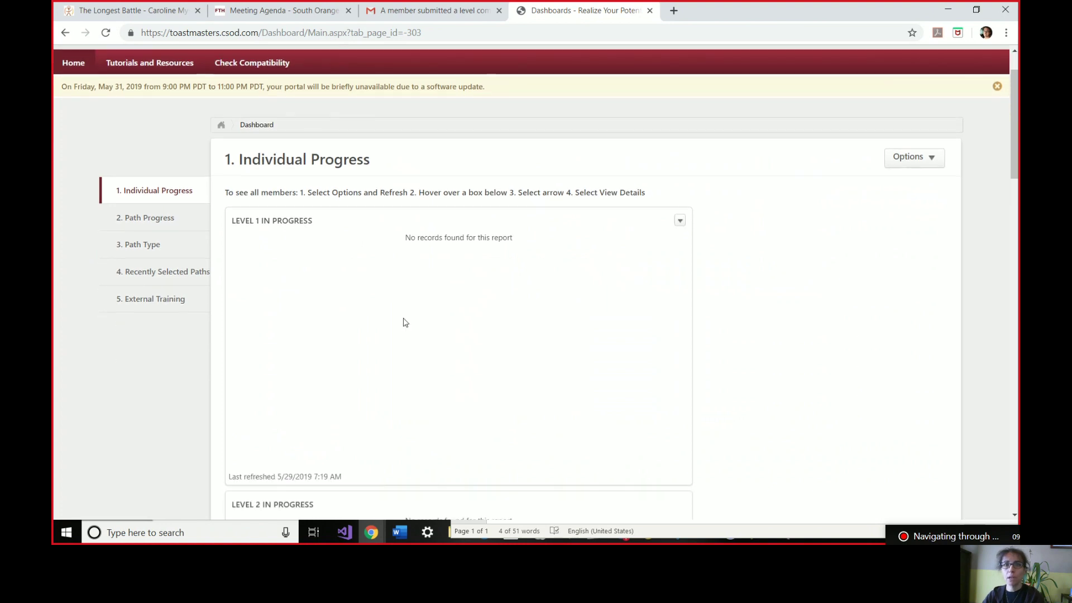
scroll(280, 235, down, 2)
mouse_move(357, 397)
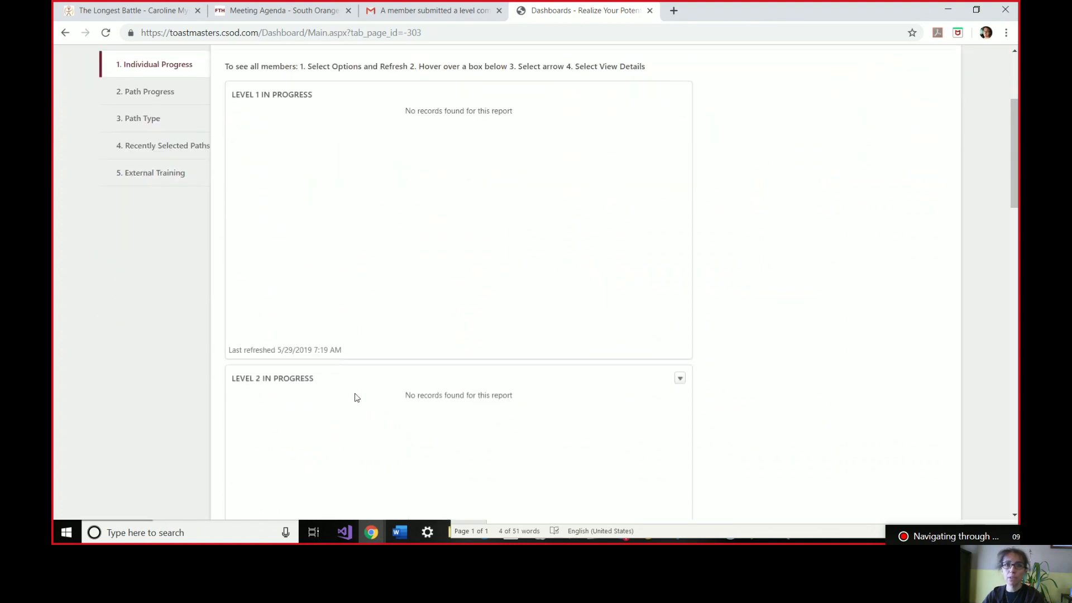
scroll(360, 396, down, 12)
scroll(365, 395, up, 15)
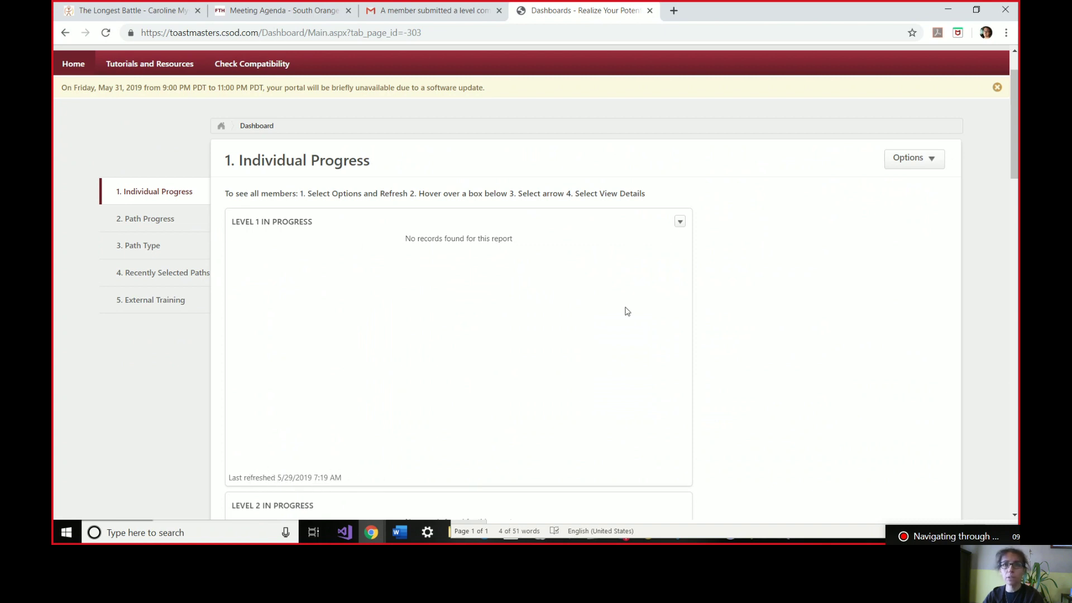
Refresh the whole Individual Progress dashboard and check the Level 1 to Level 5 in-progress reports.
click(680, 223)
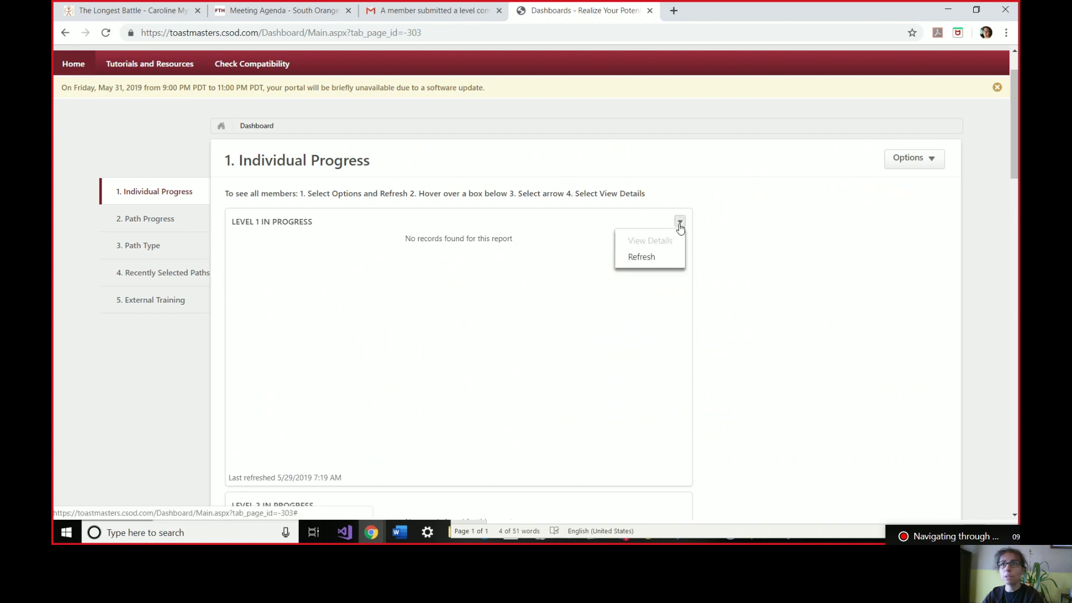
click(936, 162)
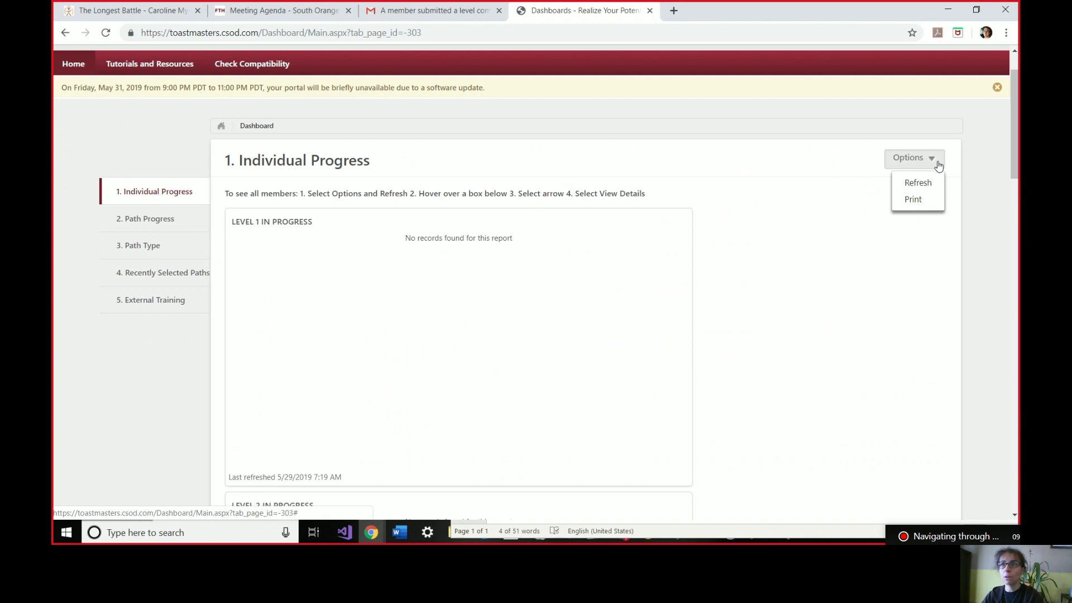
click(913, 186)
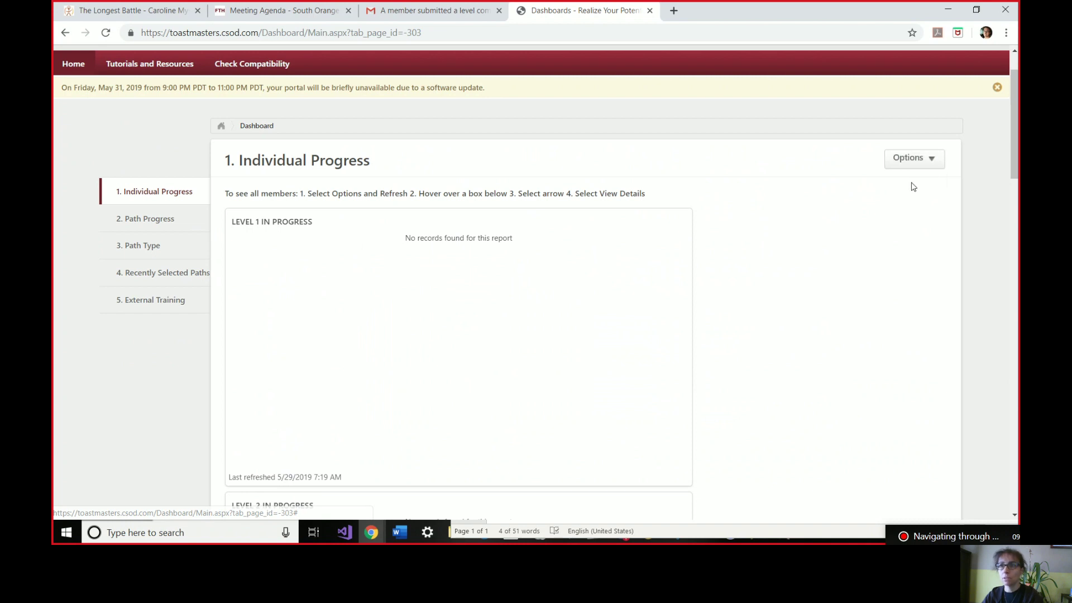
scroll(848, 251, down, 4)
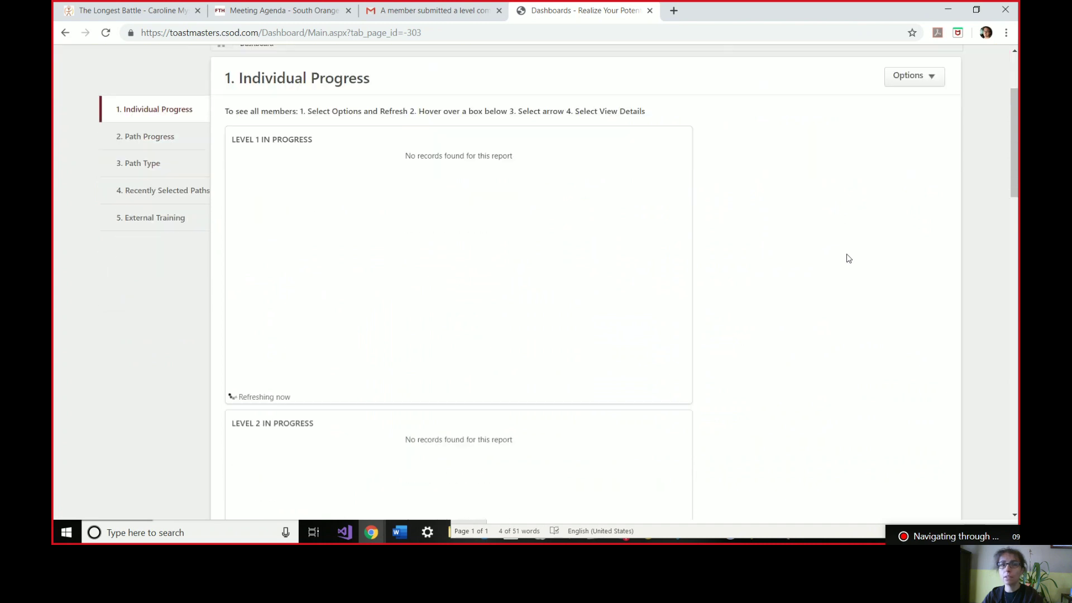
scroll(345, 174, down, 1)
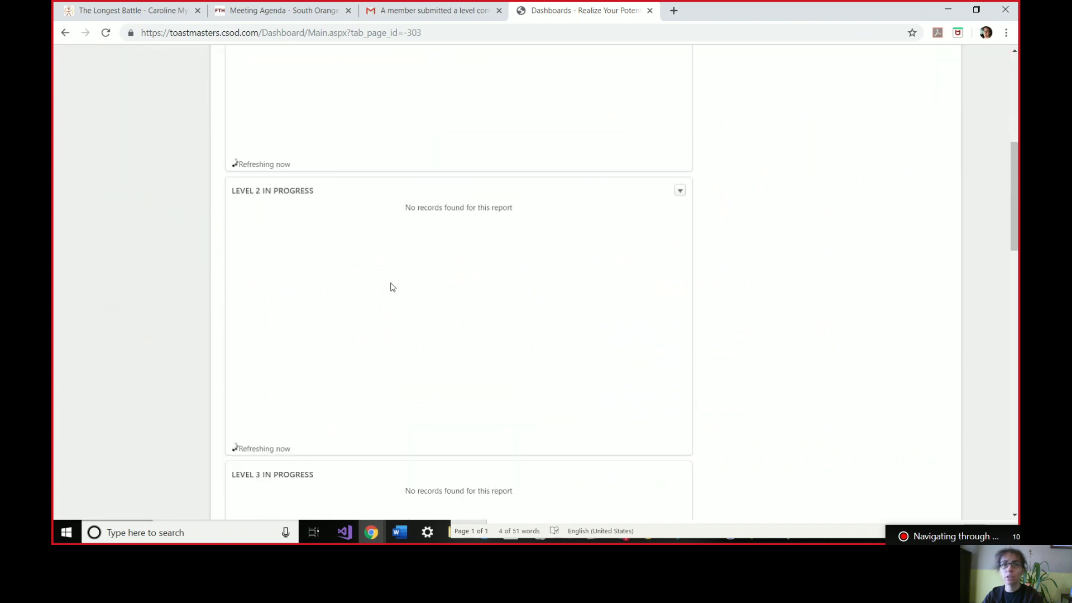
scroll(335, 287, down, 10)
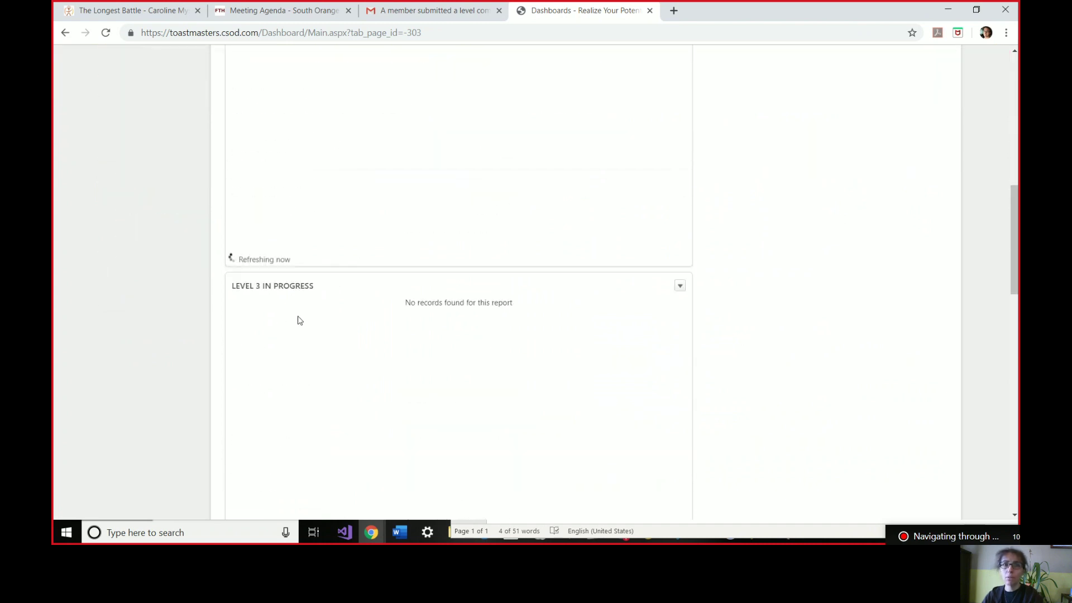
scroll(369, 340, down, 3)
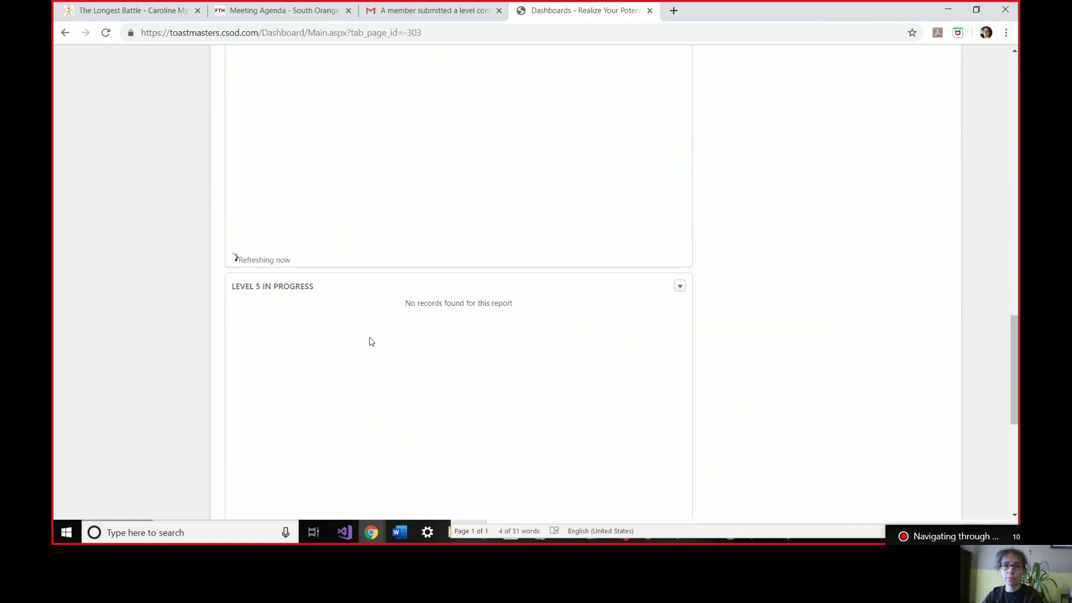
scroll(480, 386, down, 4)
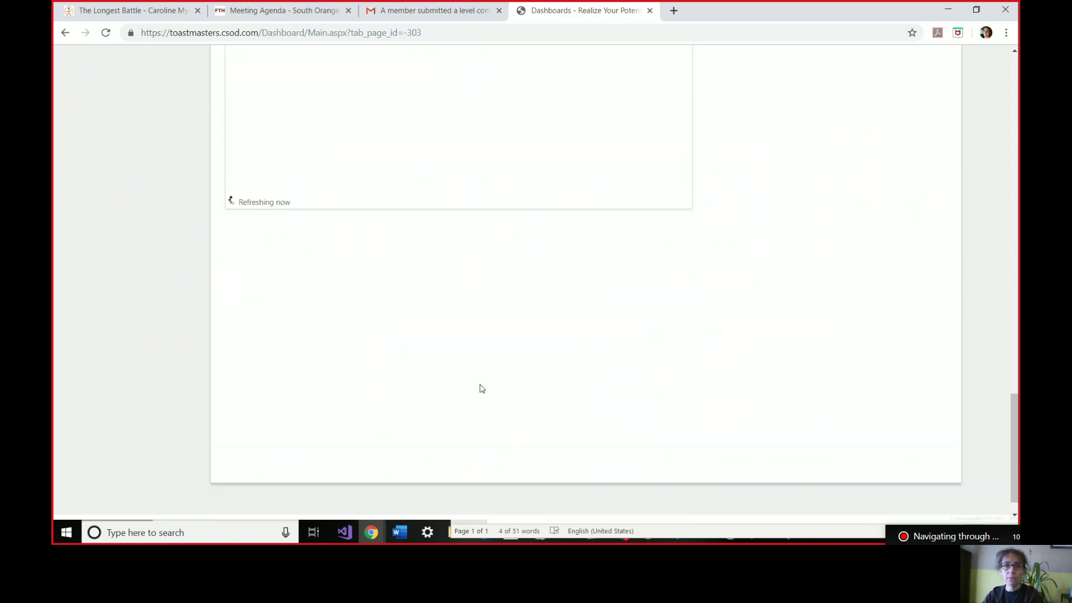
scroll(482, 389, up, 10)
scroll(482, 388, up, 5)
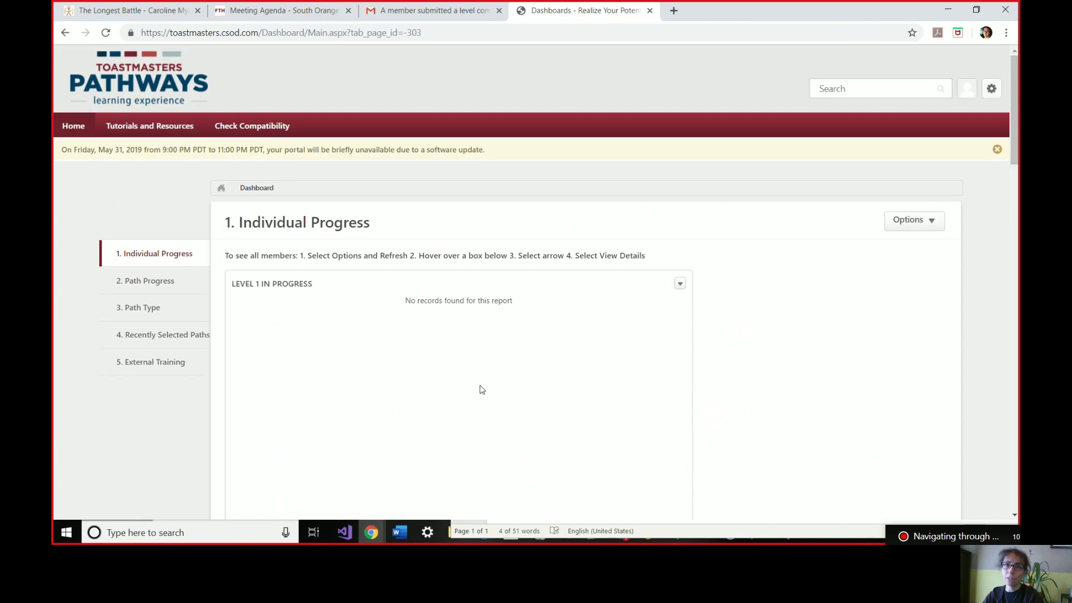
Refresh the Level 1 In Progress report on the Individual Progress dashboard, and check its report options again.
scroll(480, 388, down, 1)
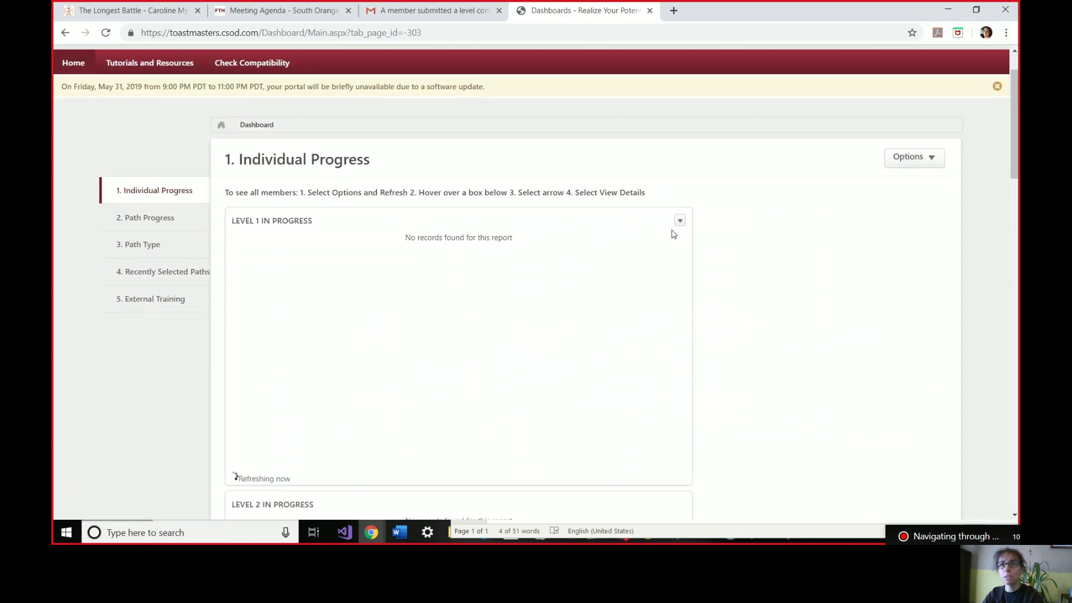
mouse_move(680, 223)
click(680, 222)
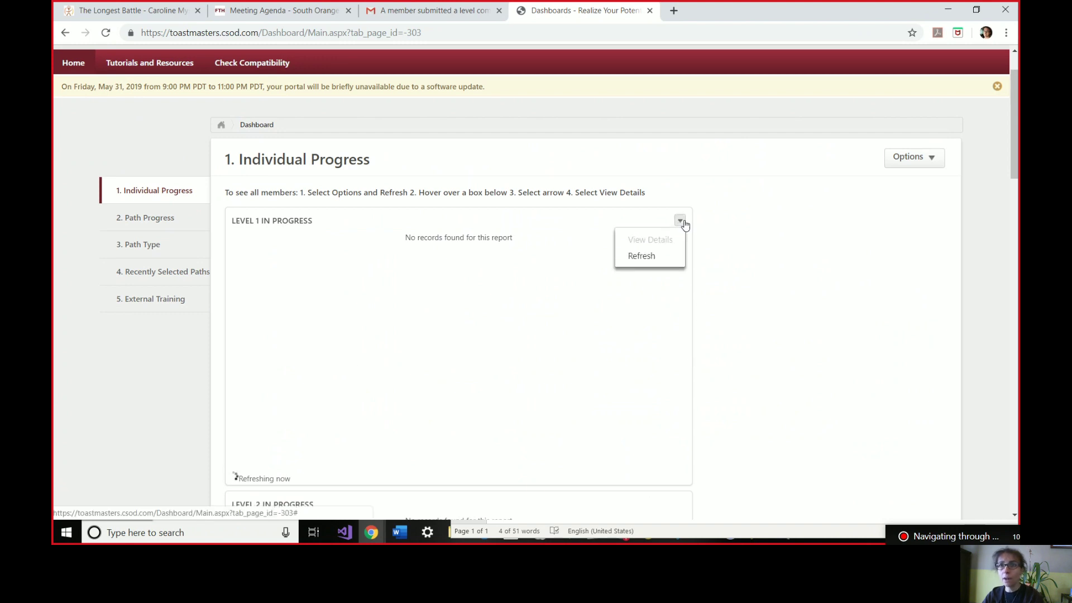
click(642, 256)
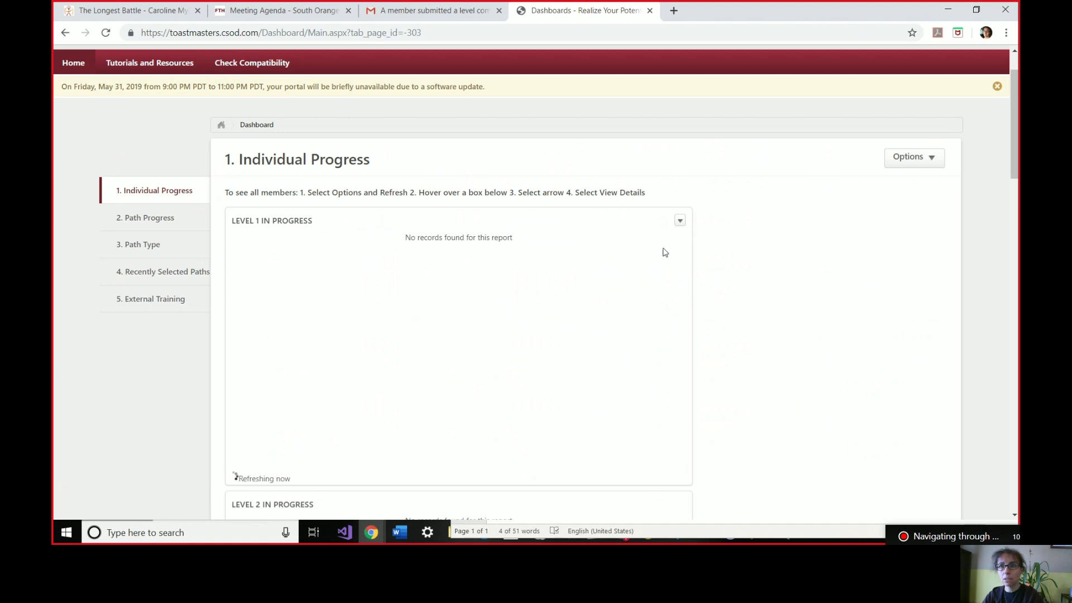
click(680, 224)
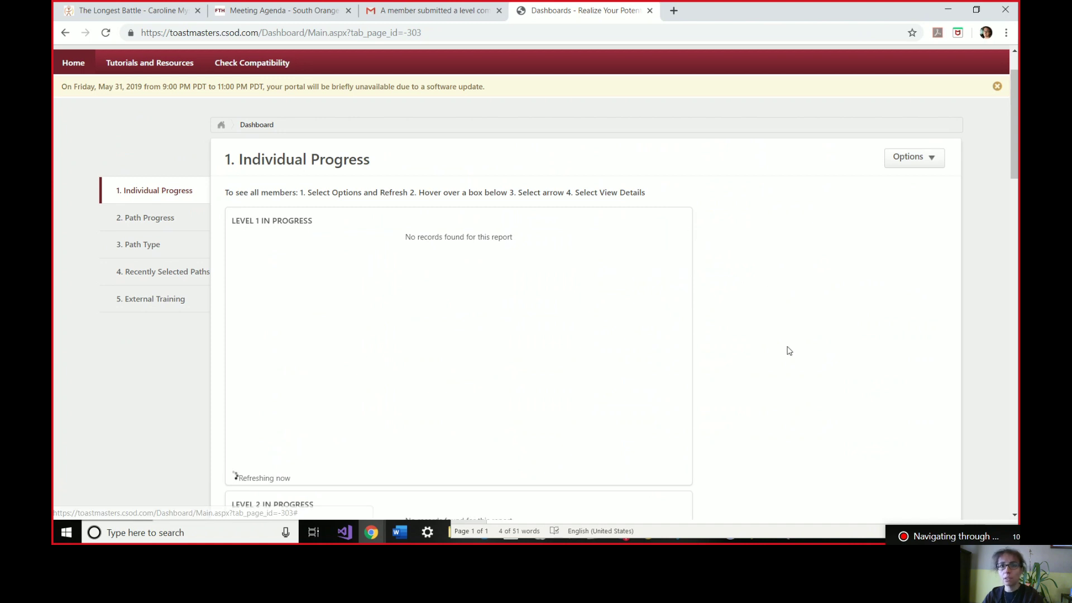
Check the refresh status of the Level 1 to Level 5 reports and the options of the Level 2 In Progress report.
scroll(787, 349, down, 15)
scroll(789, 350, down, 9)
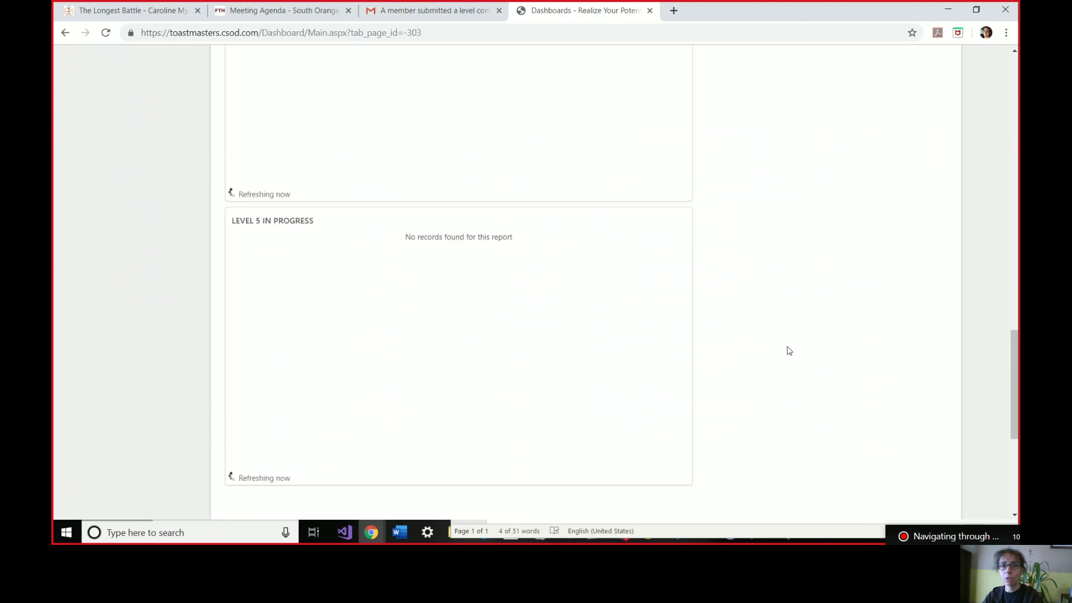
scroll(788, 350, up, 20)
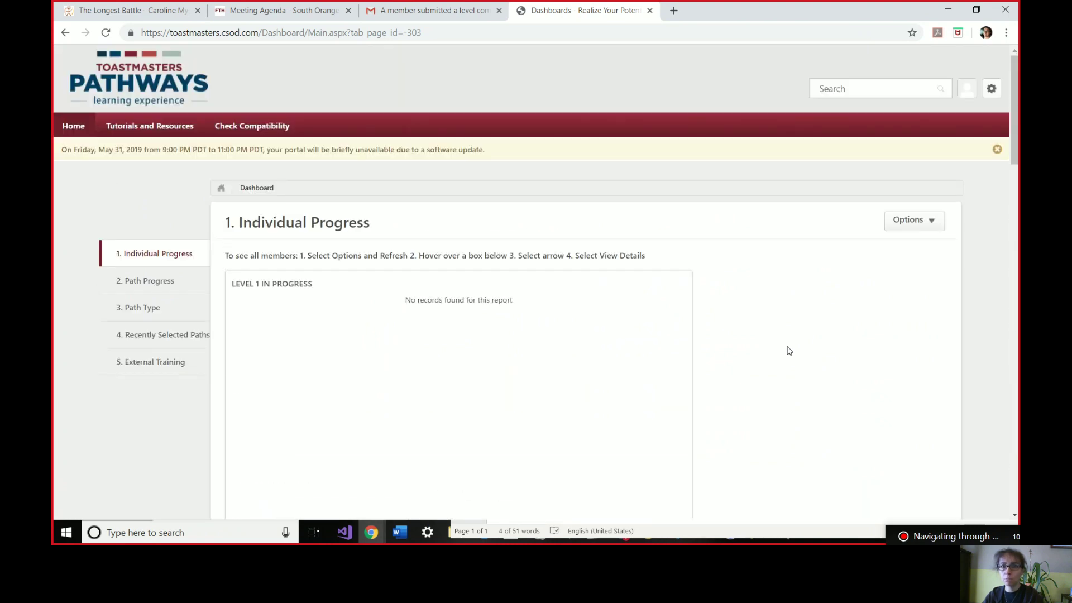
scroll(788, 350, down, 5)
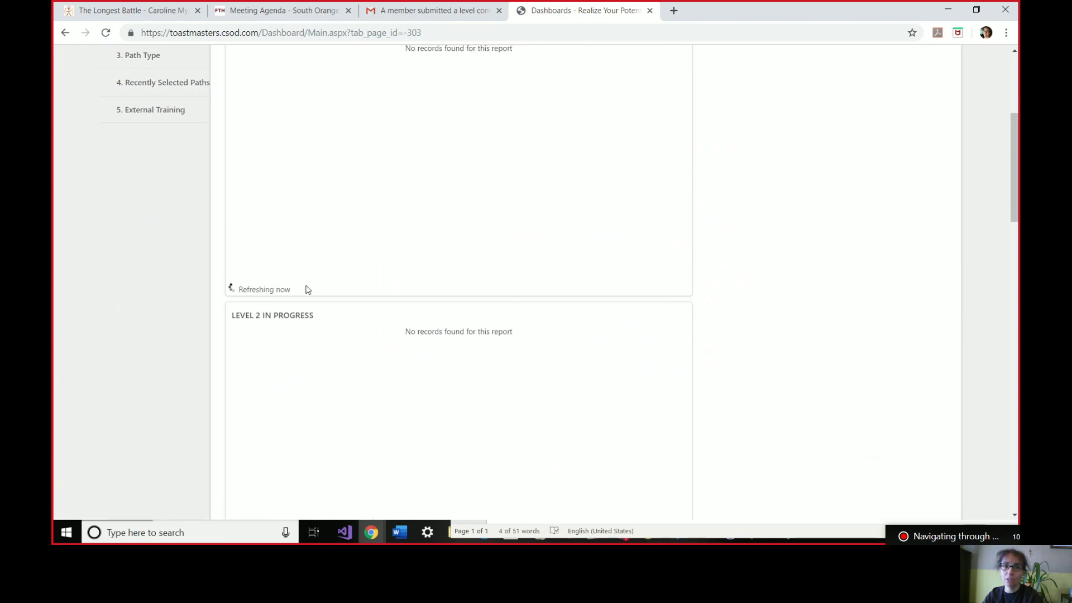
click(680, 316)
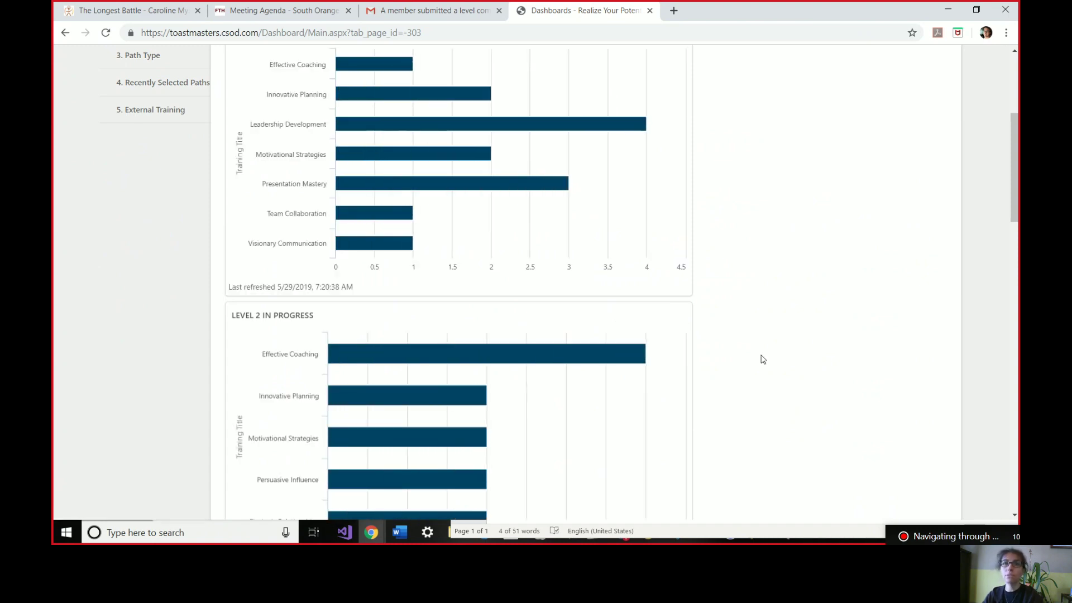
Examine the Level 1 to Level 5 In Progress charts for how many members are working on each path.
scroll(763, 359, up, 5)
scroll(764, 359, down, 5)
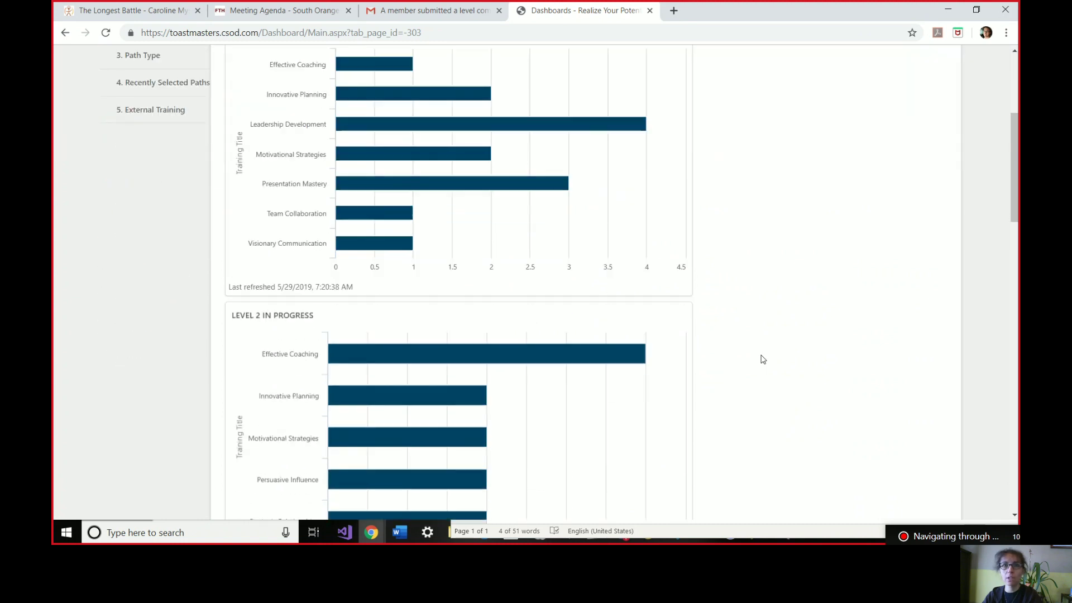
scroll(763, 359, up, 2)
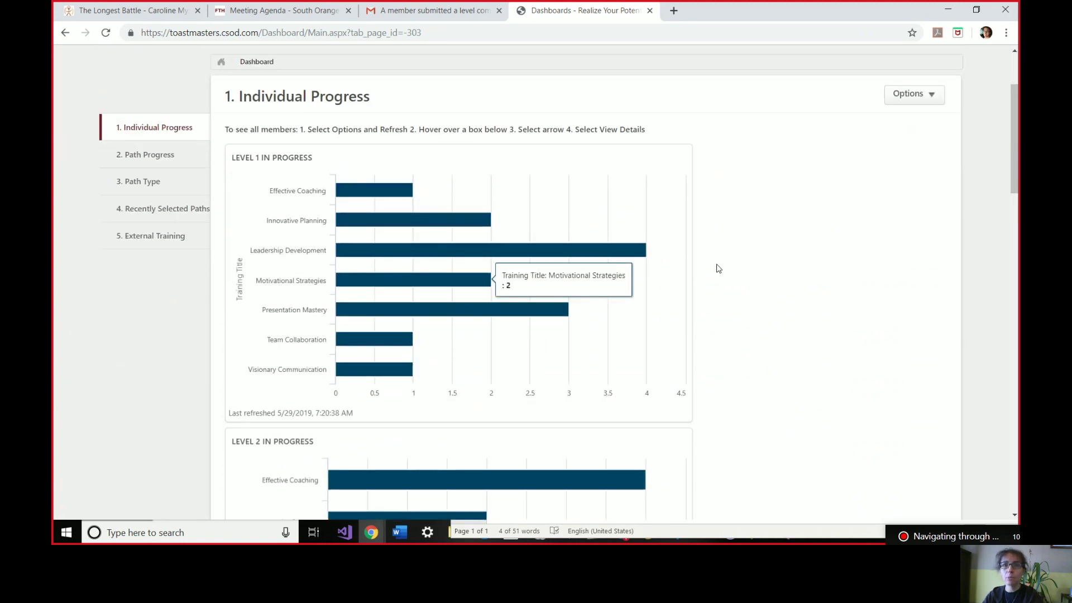
scroll(715, 268, down, 3)
scroll(661, 342, down, 7)
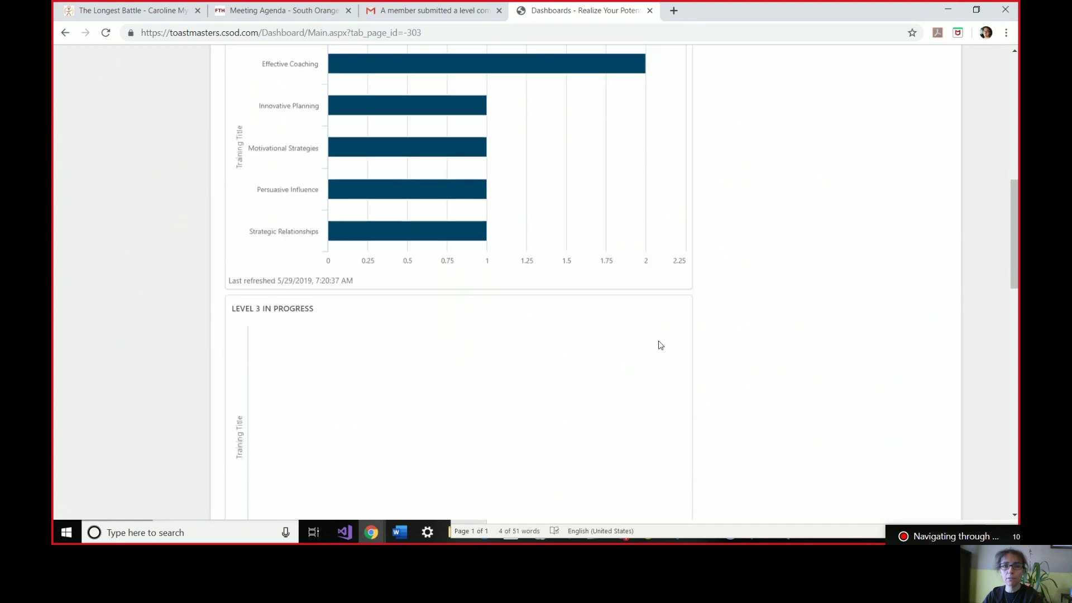
scroll(596, 370, down, 2)
scroll(574, 364, up, 1)
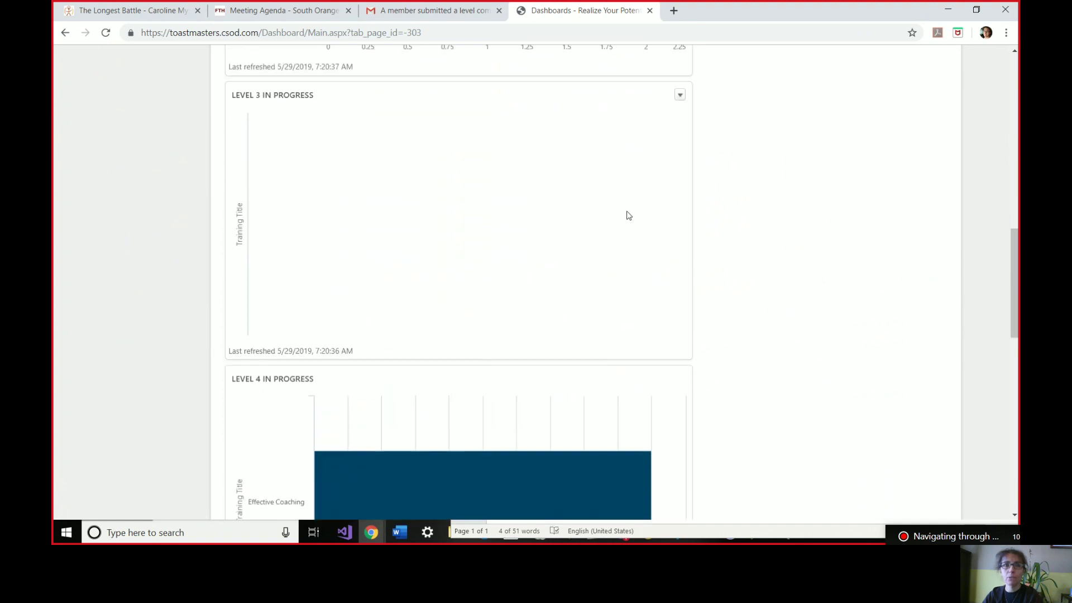
scroll(580, 292, up, 15)
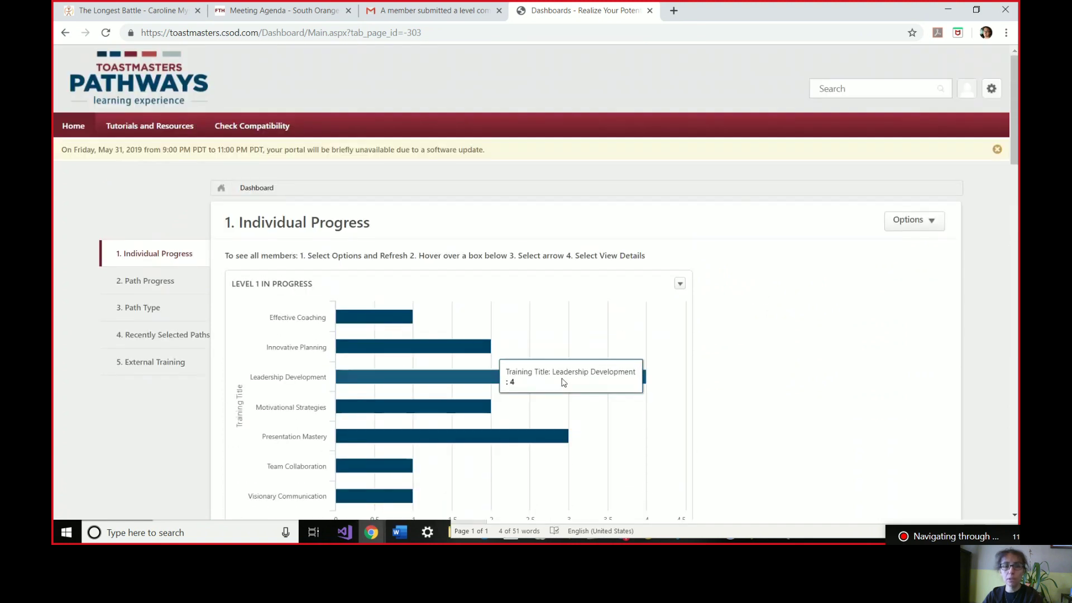
scroll(472, 330, down, 8)
scroll(681, 371, down, 12)
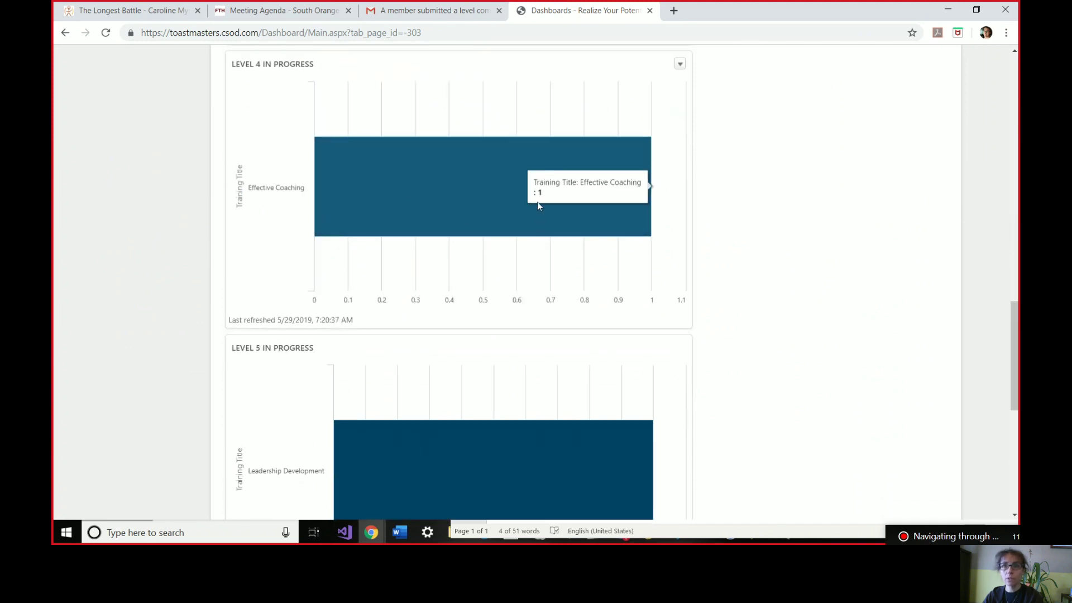
scroll(539, 363, down, 2)
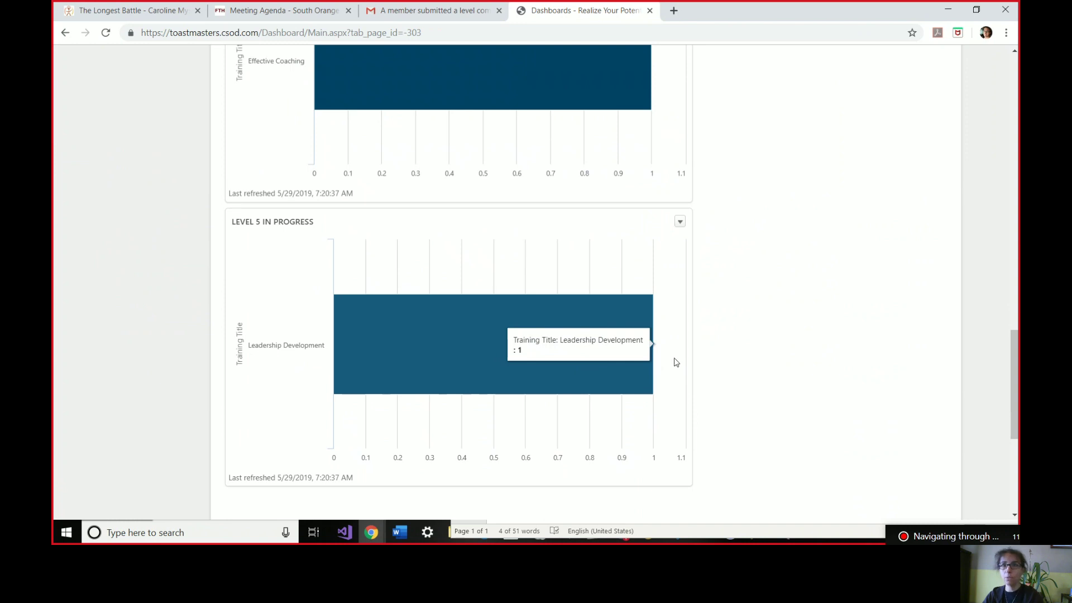
scroll(676, 362, up, 6)
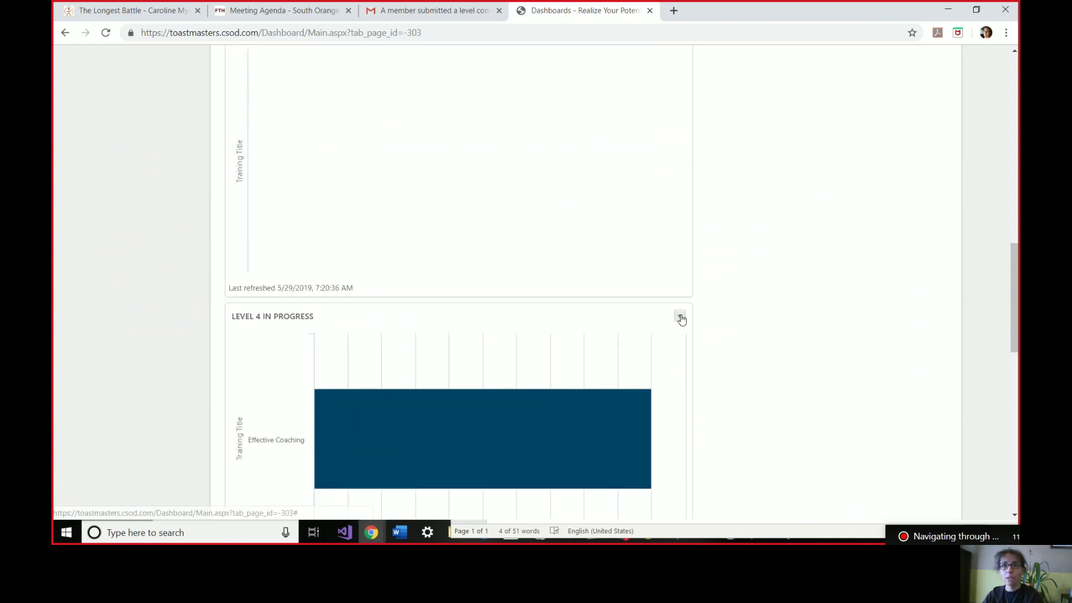
Export the Level 2 In Progress report to Excel.
scroll(715, 342, up, 11)
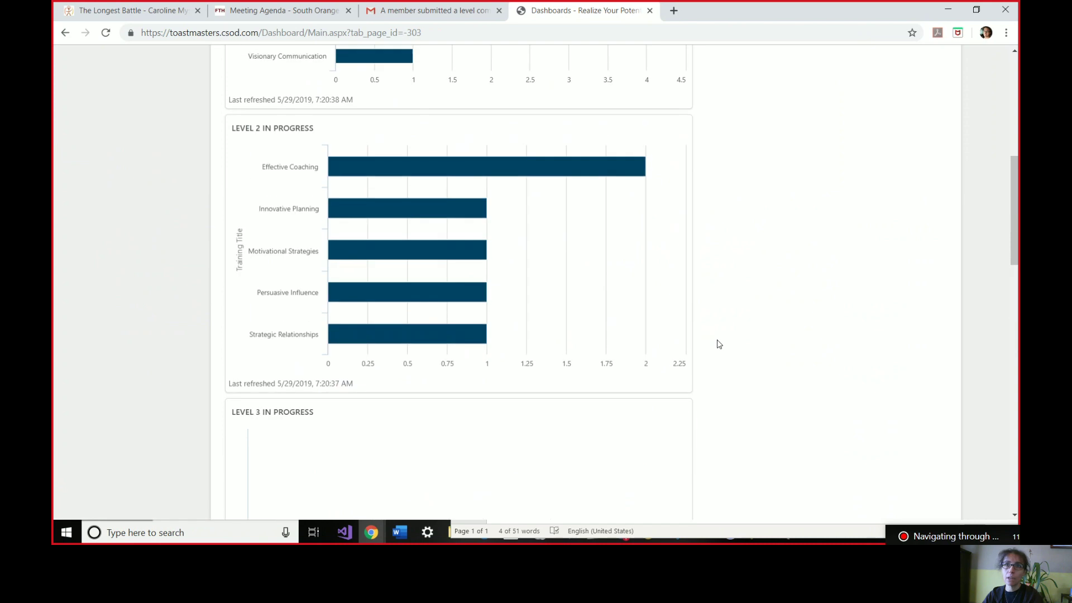
scroll(689, 391, down, 2)
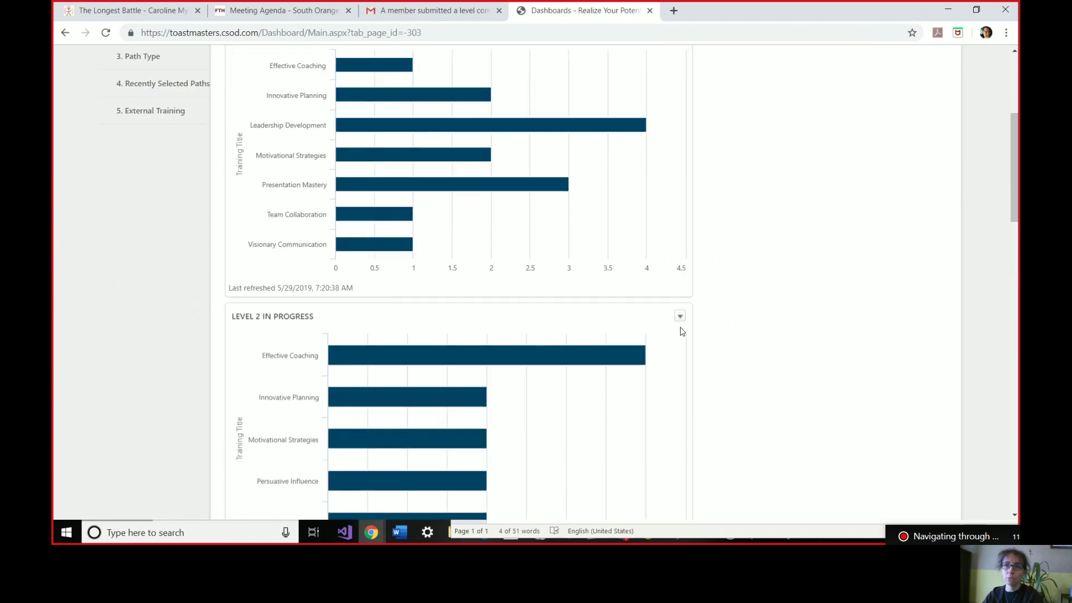
click(681, 317)
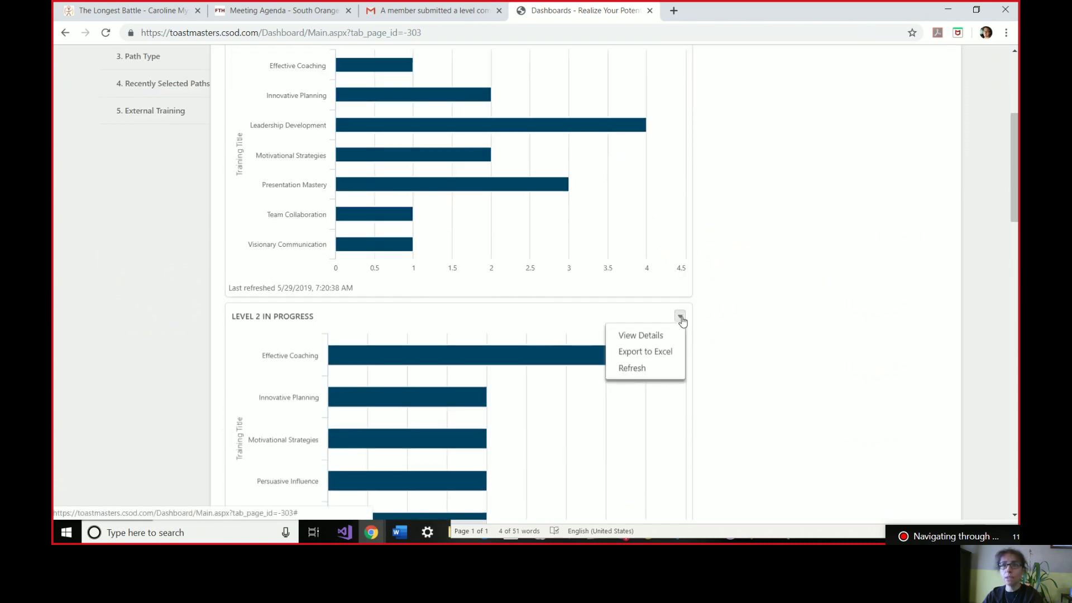
click(641, 353)
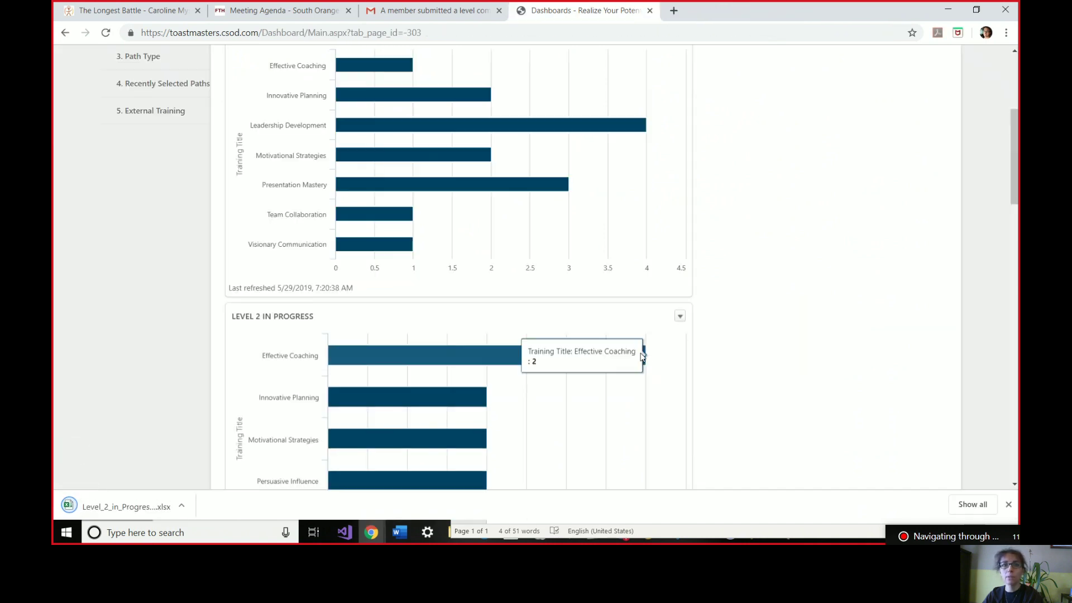
Open the exported Level 2 In Progress workbook in Excel, review its member rows and completion percentages, and close it.
click(166, 510)
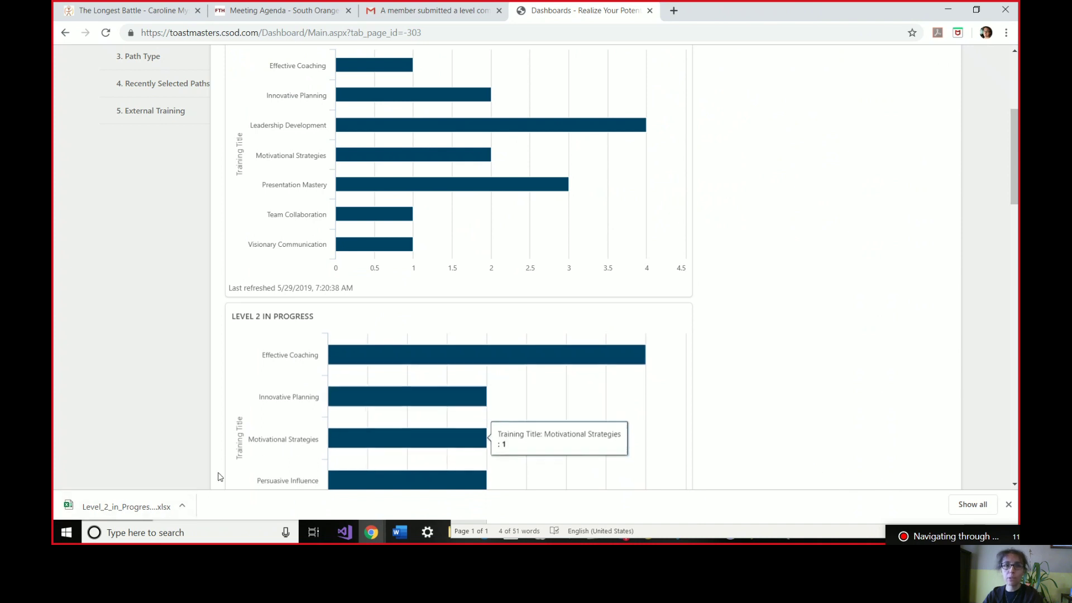
scroll(488, 438, down, 5)
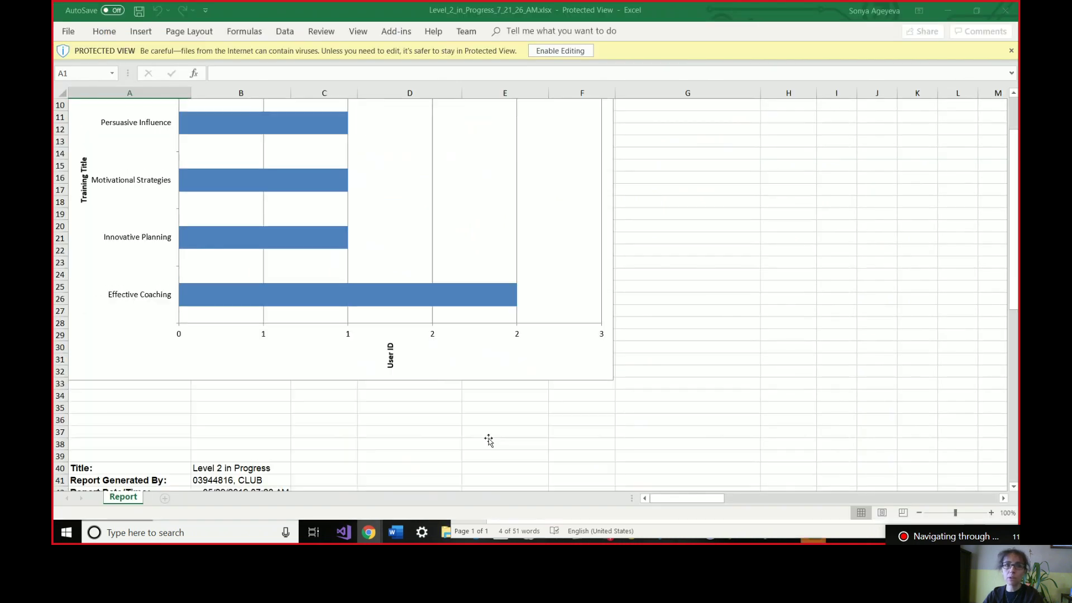
scroll(488, 438, down, 10)
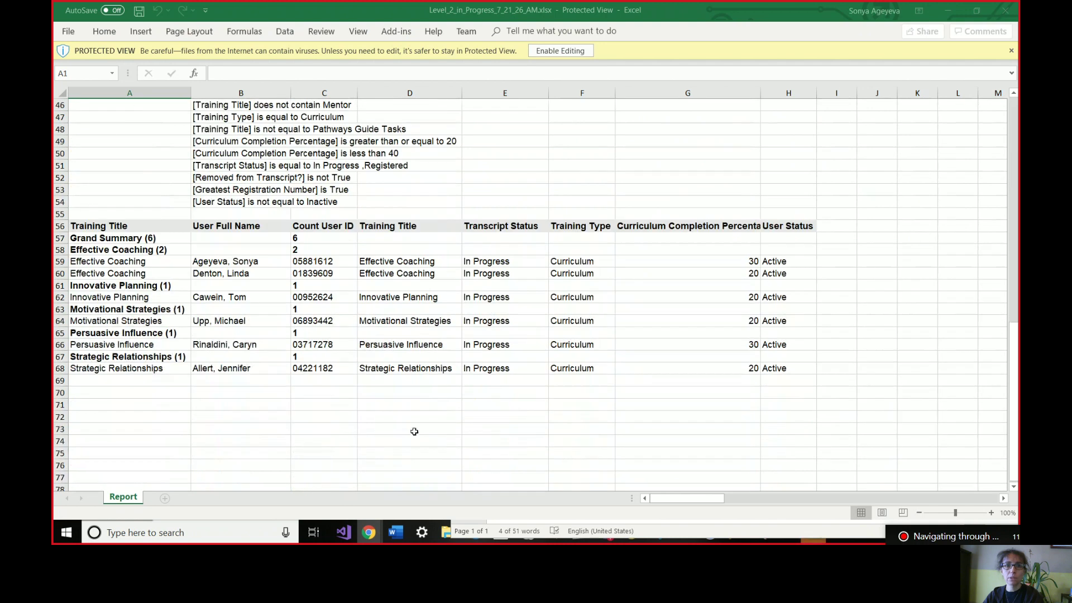
click(91, 275)
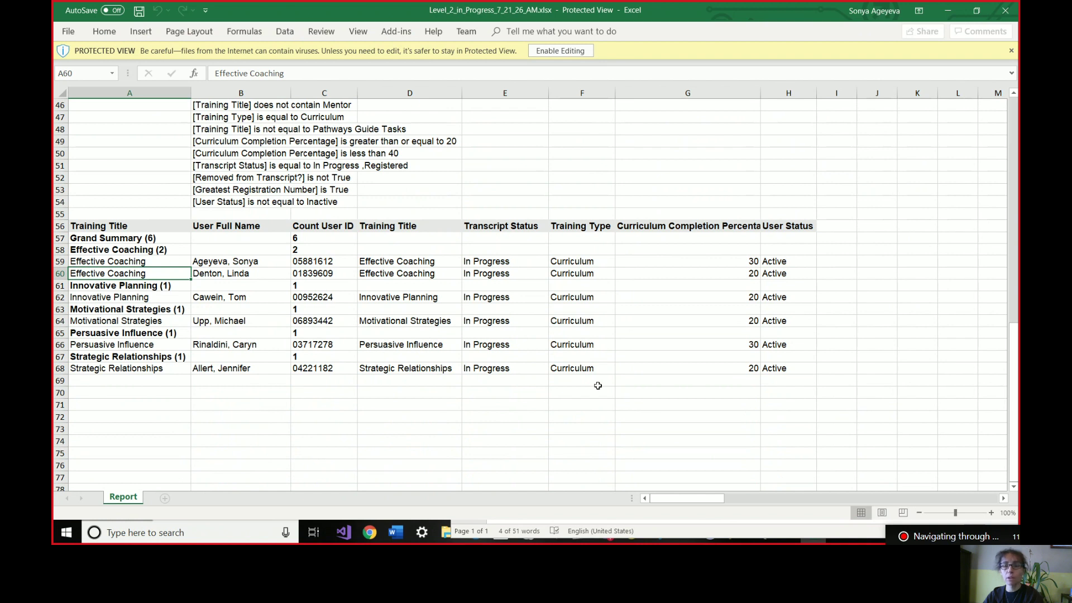
click(1005, 17)
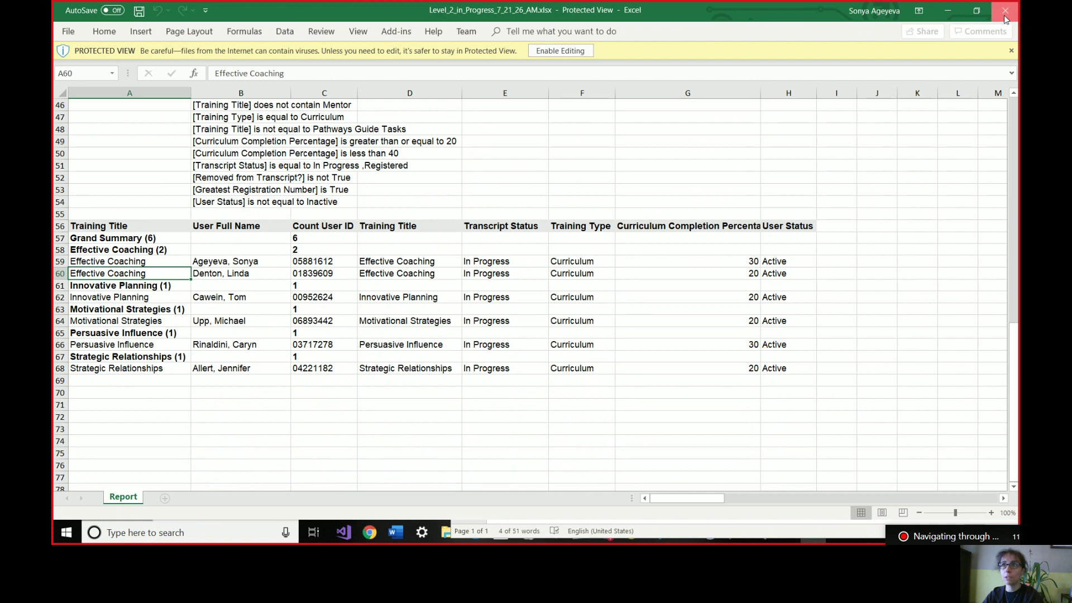
Return to the Level 1 In Progress chart on the dashboard and check its report options.
scroll(796, 342, up, 5)
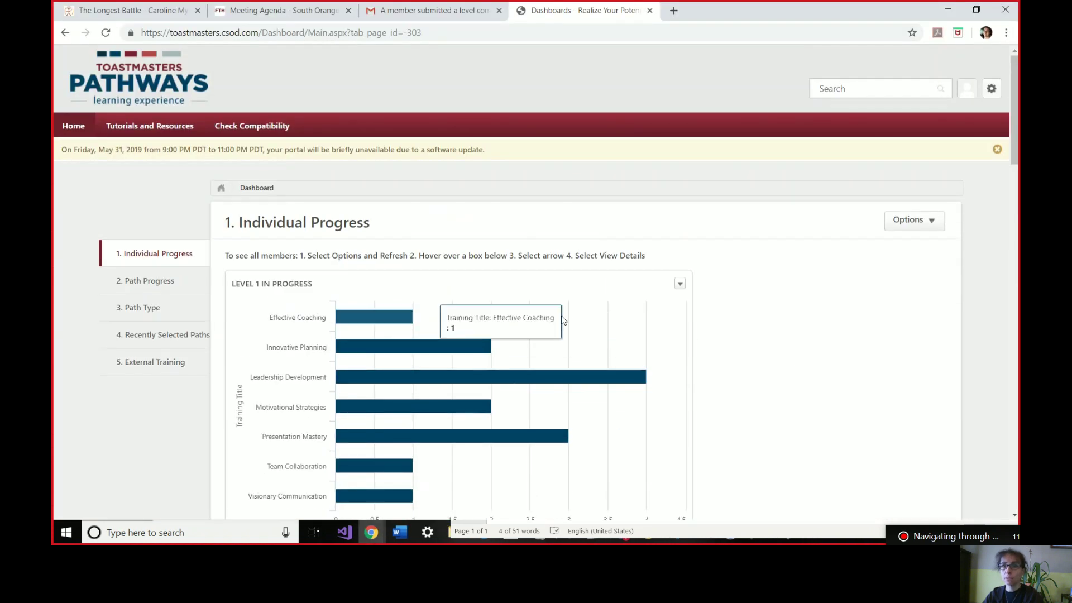
scroll(728, 299, down, 2)
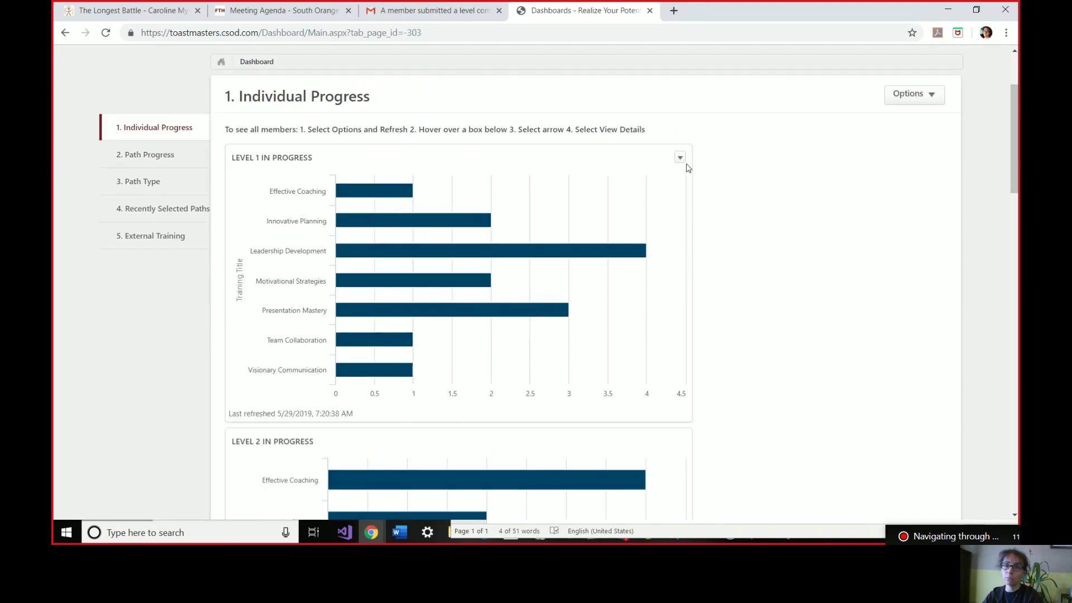
click(679, 160)
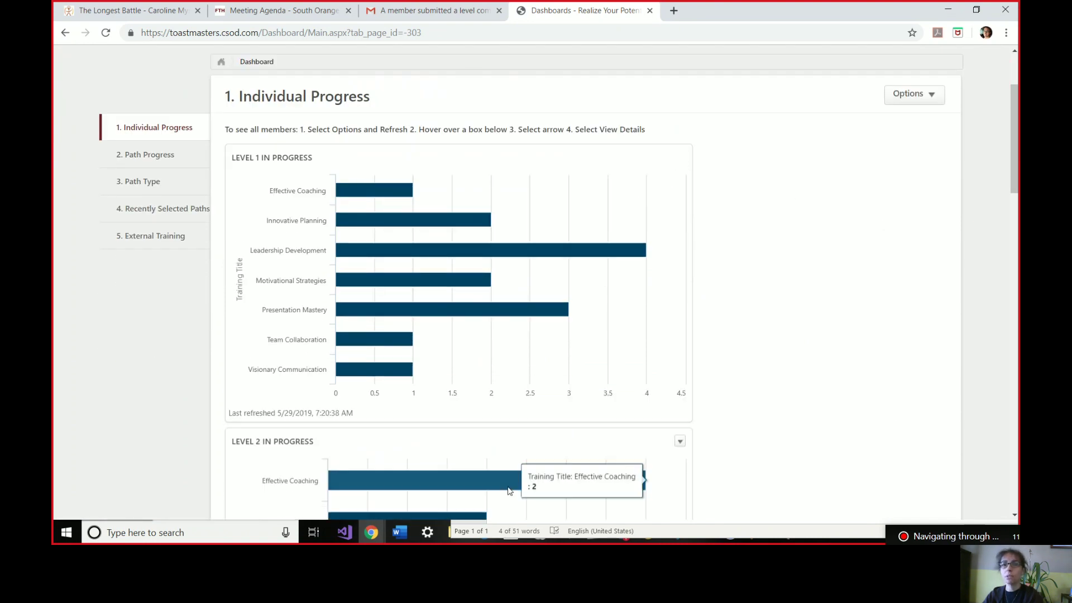
Switch to Gmail to view the inbox, and return through the Pathways dashboard to the Base Camp Manager home page.
click(412, 10)
click(105, 149)
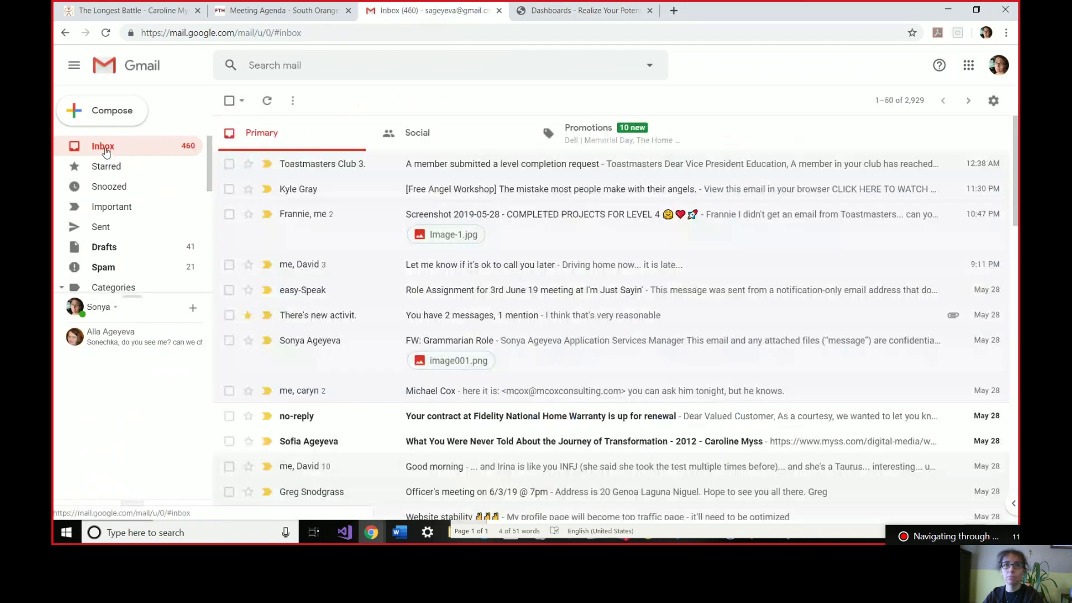
click(583, 11)
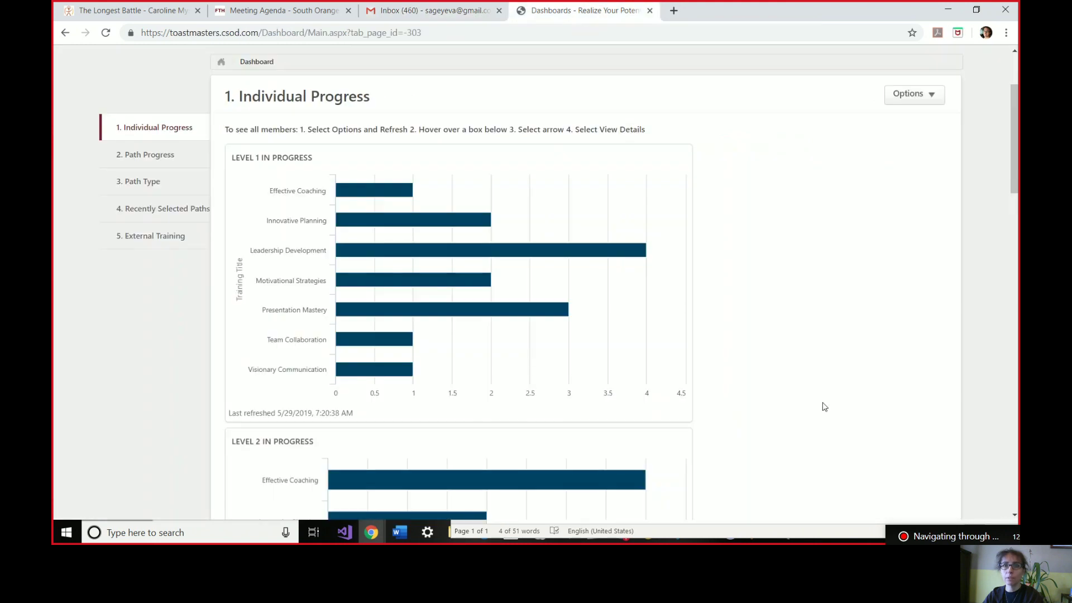
scroll(620, 438, up, 2)
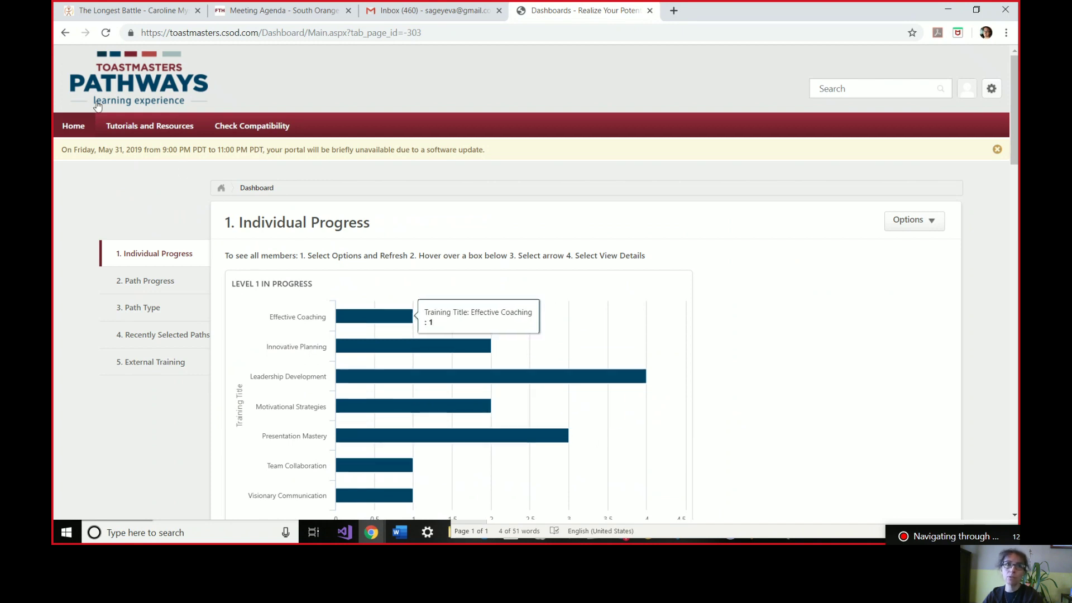
click(73, 129)
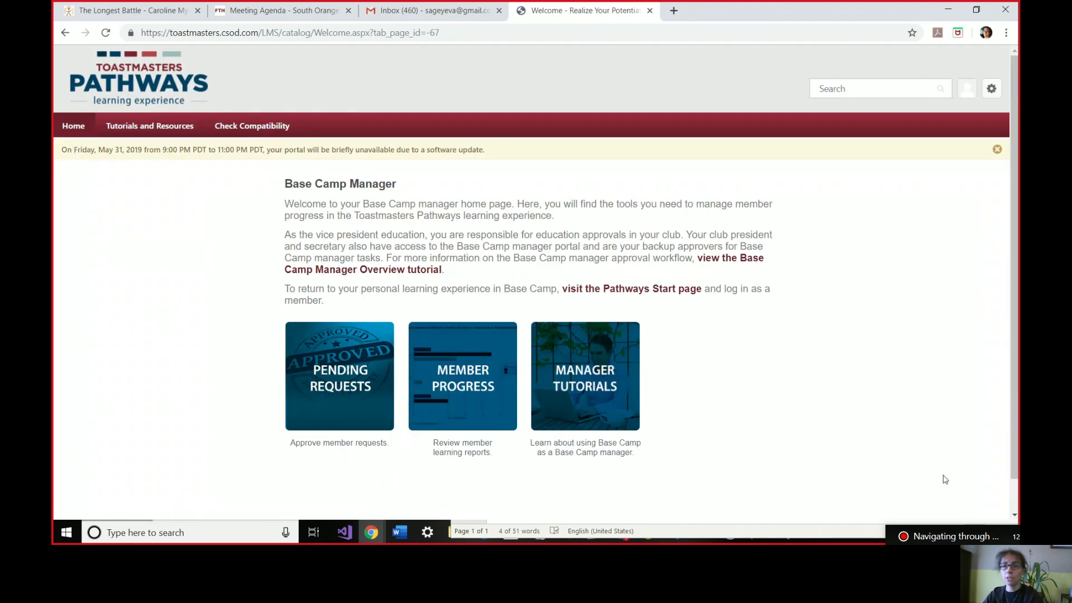
click(973, 540)
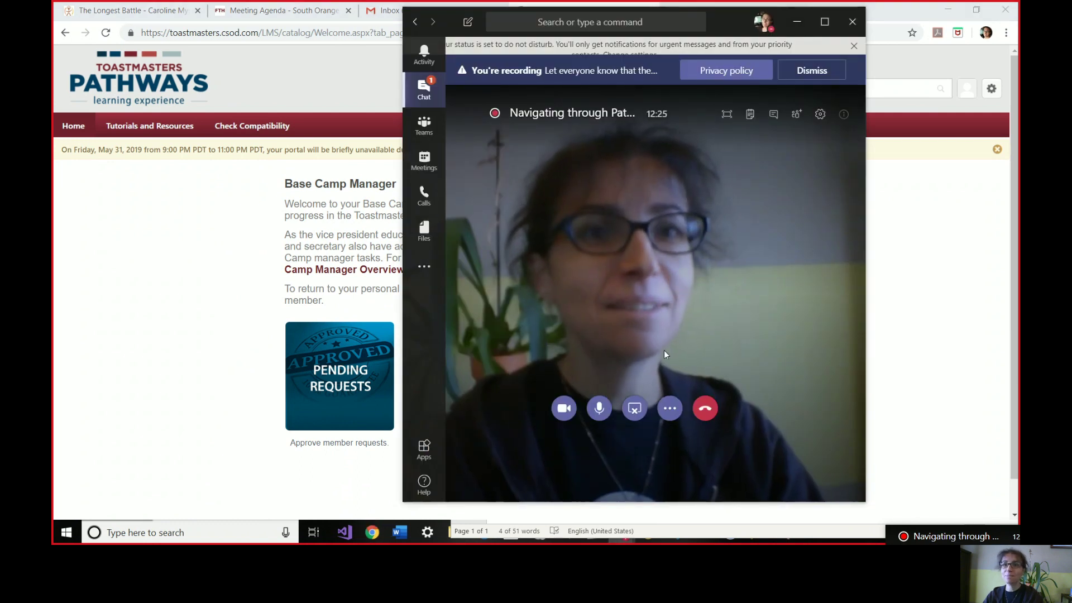
click(670, 408)
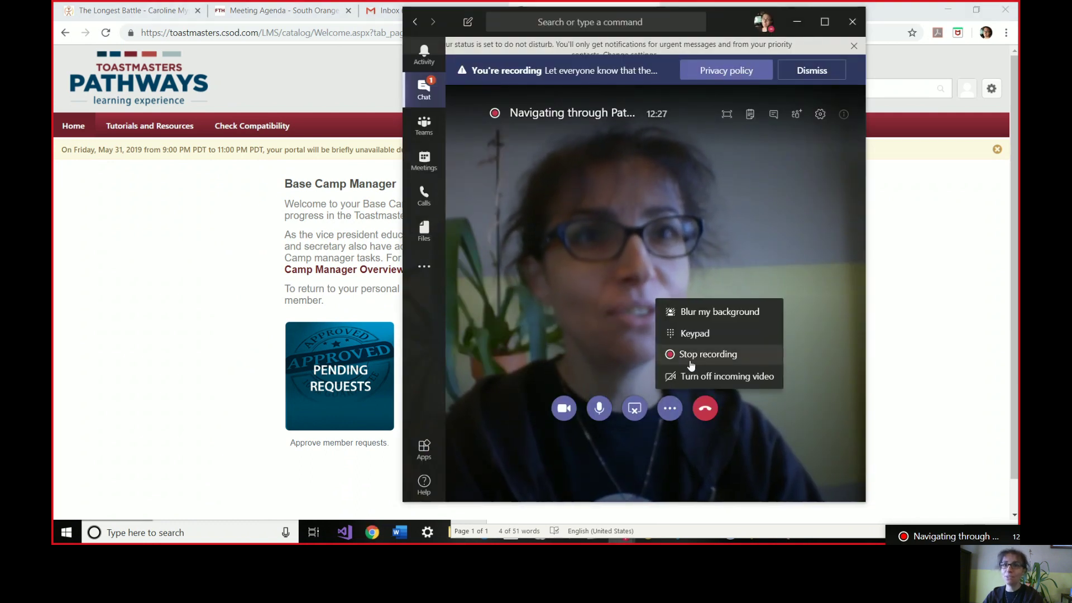